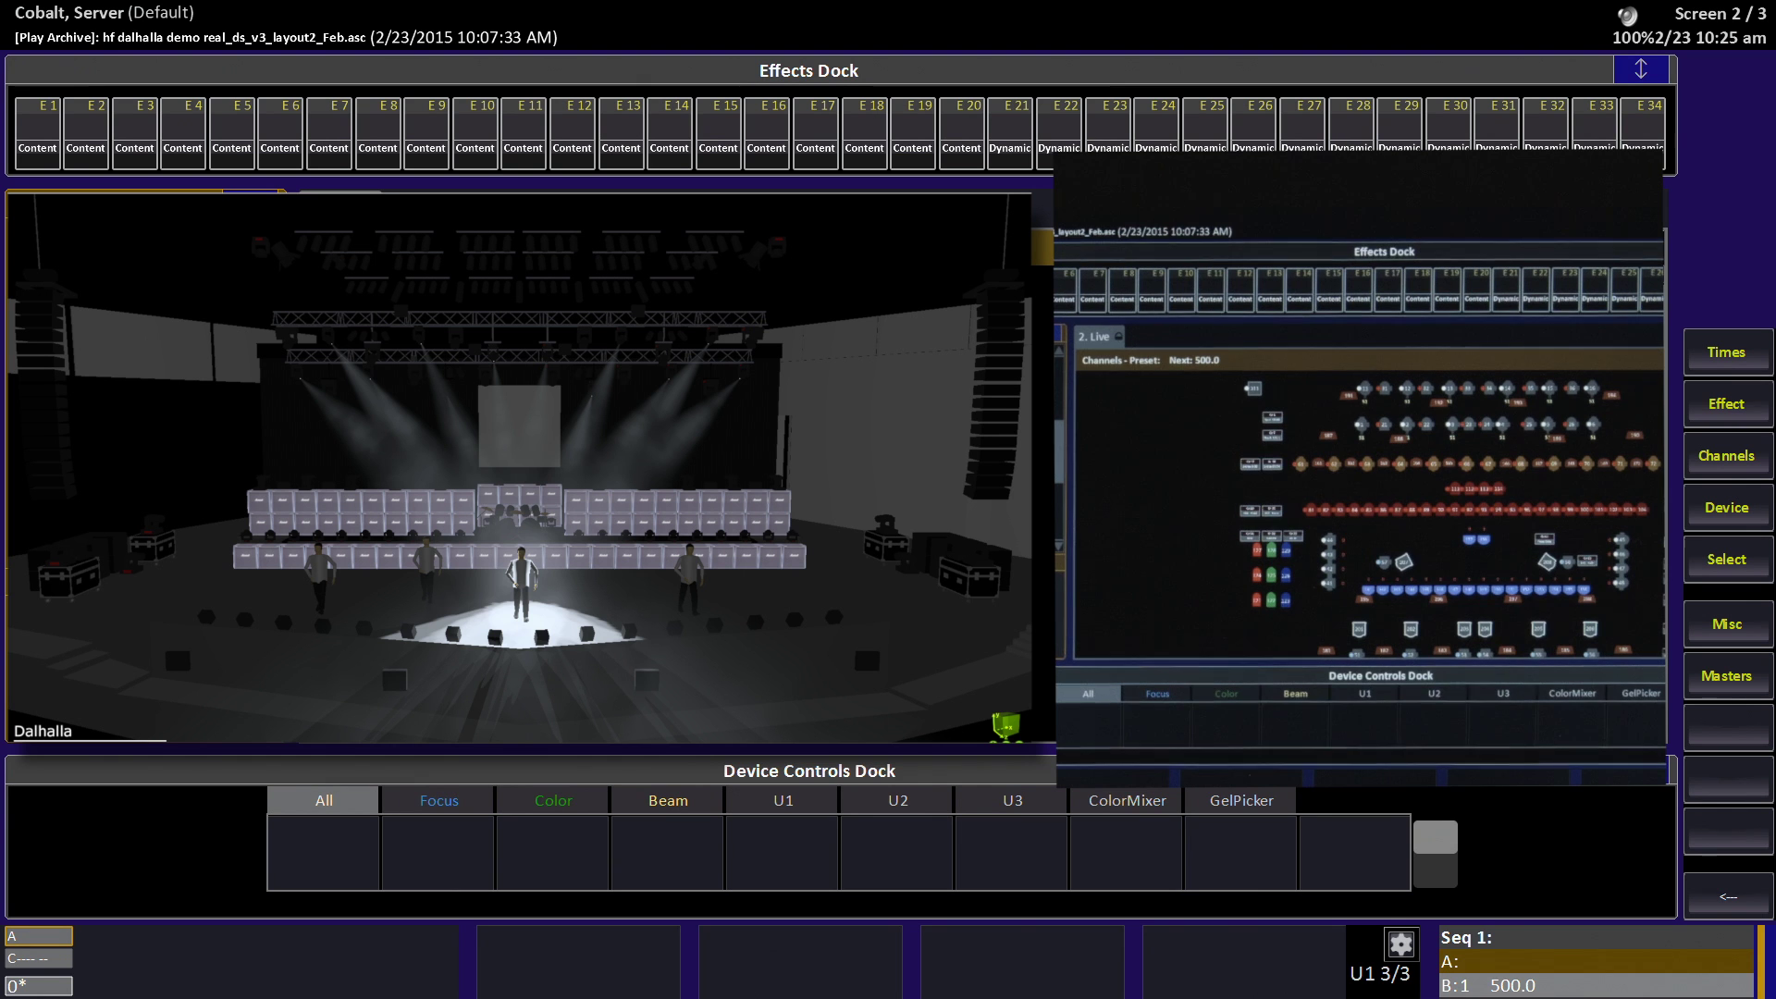
# - Set effect 21's channel source to Group 2 (G:1 Spot MMX) and its size to 20
pyautogui.click(1016, 130)
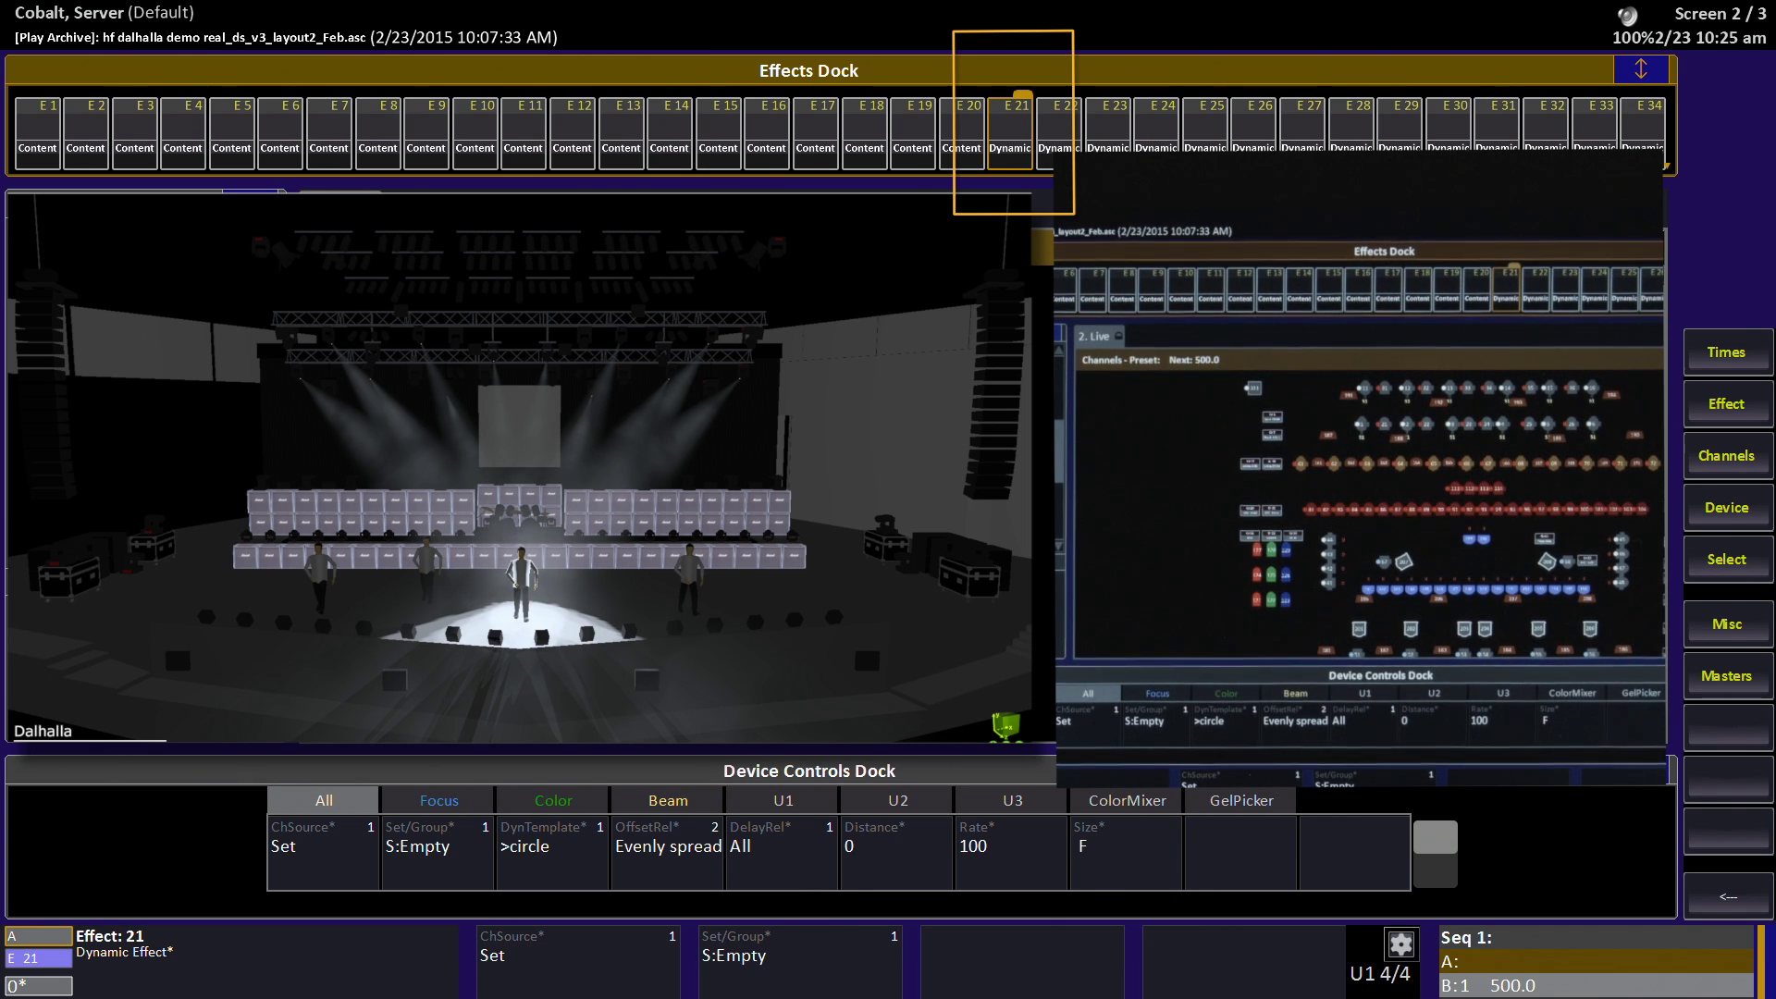
pyautogui.click(322, 852)
pyautogui.write('2')
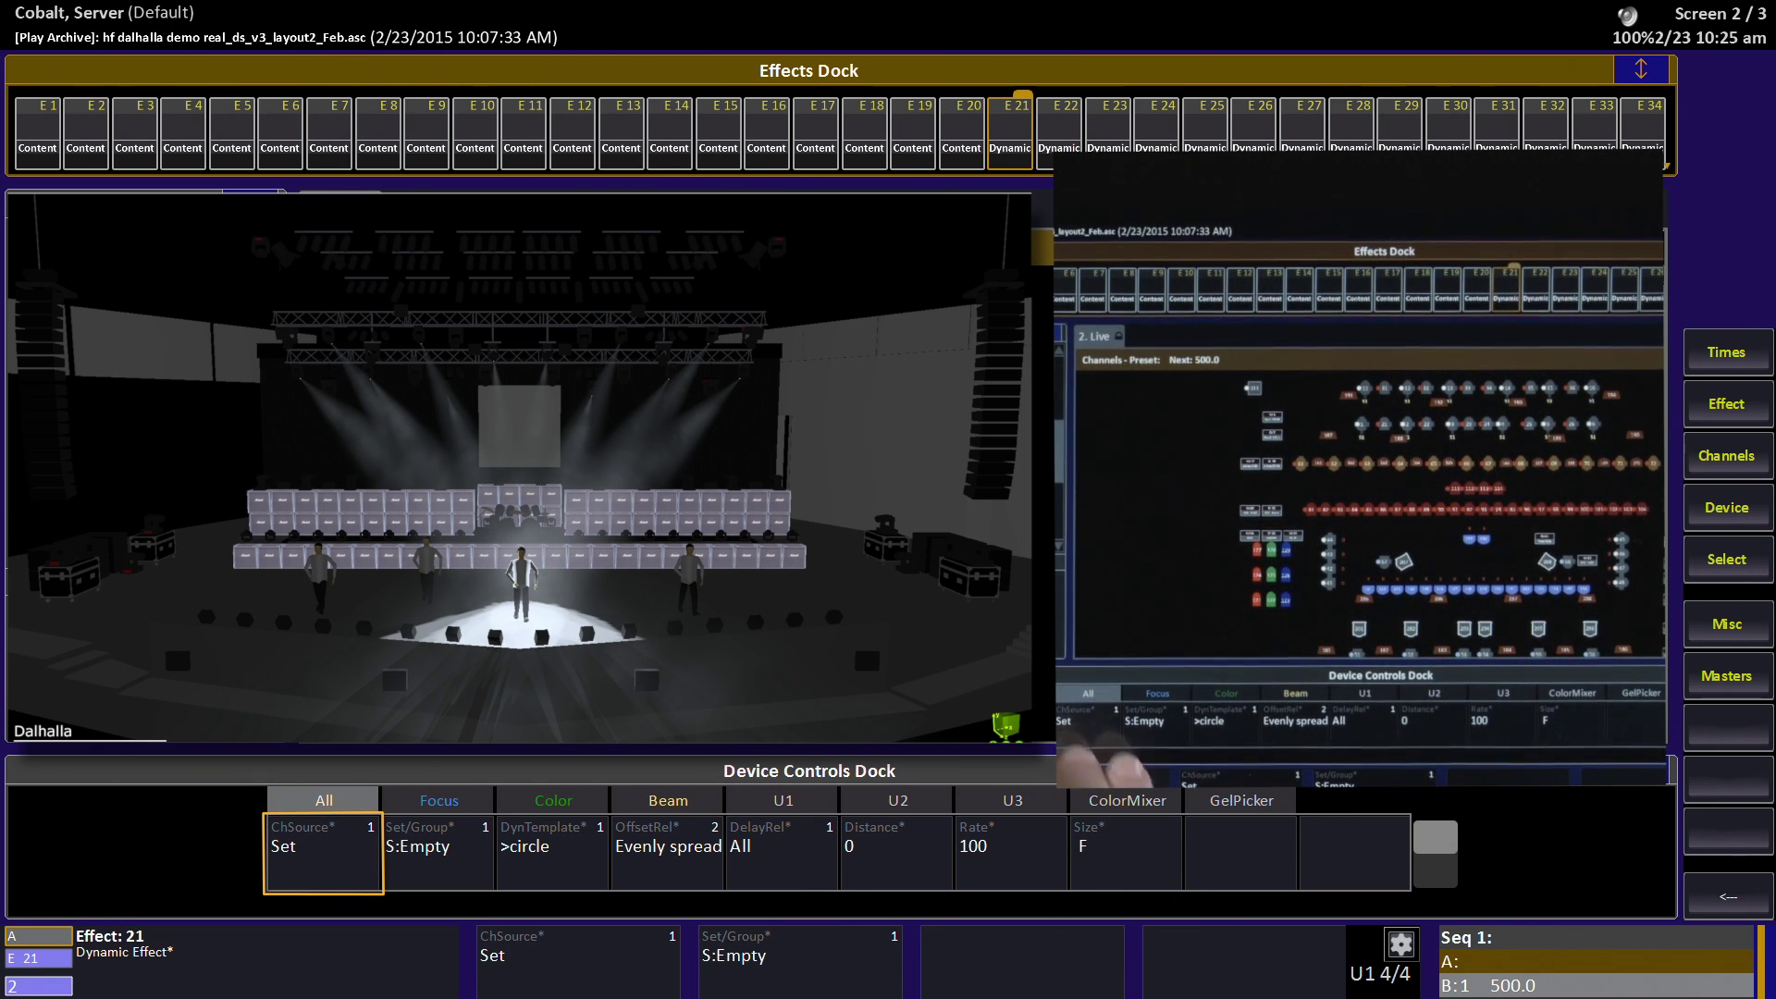
pyautogui.click(301, 848)
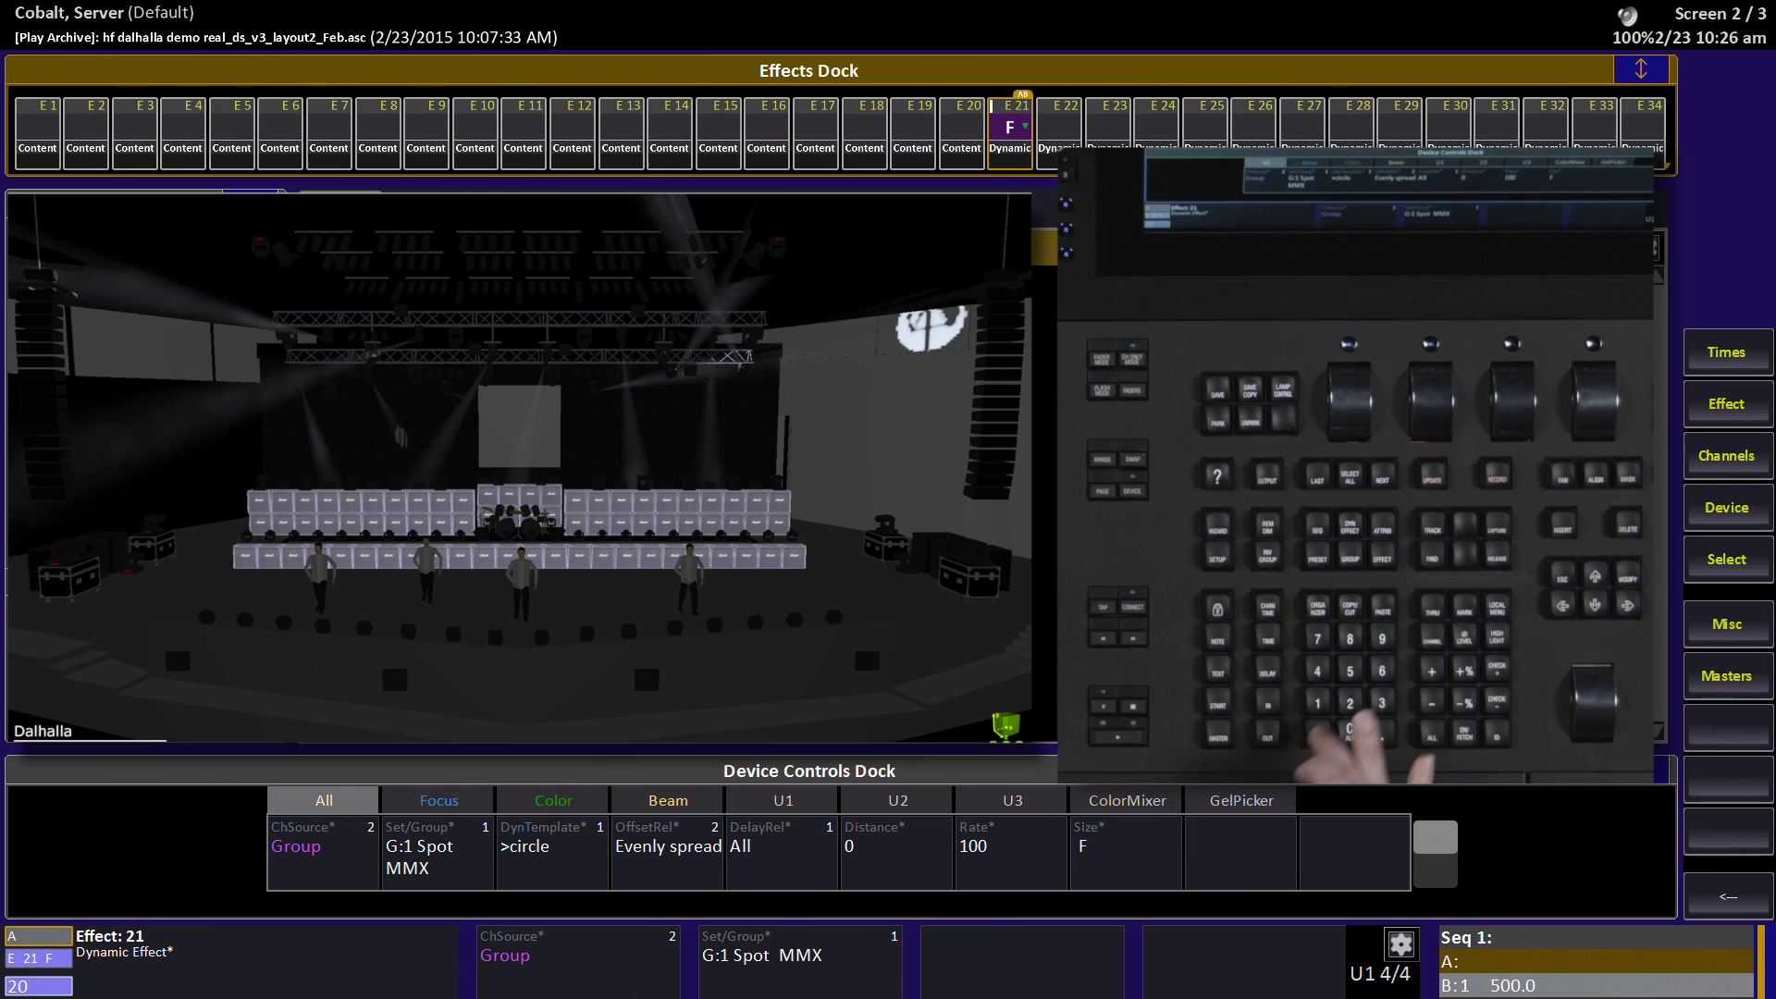
pyautogui.click(1123, 851)
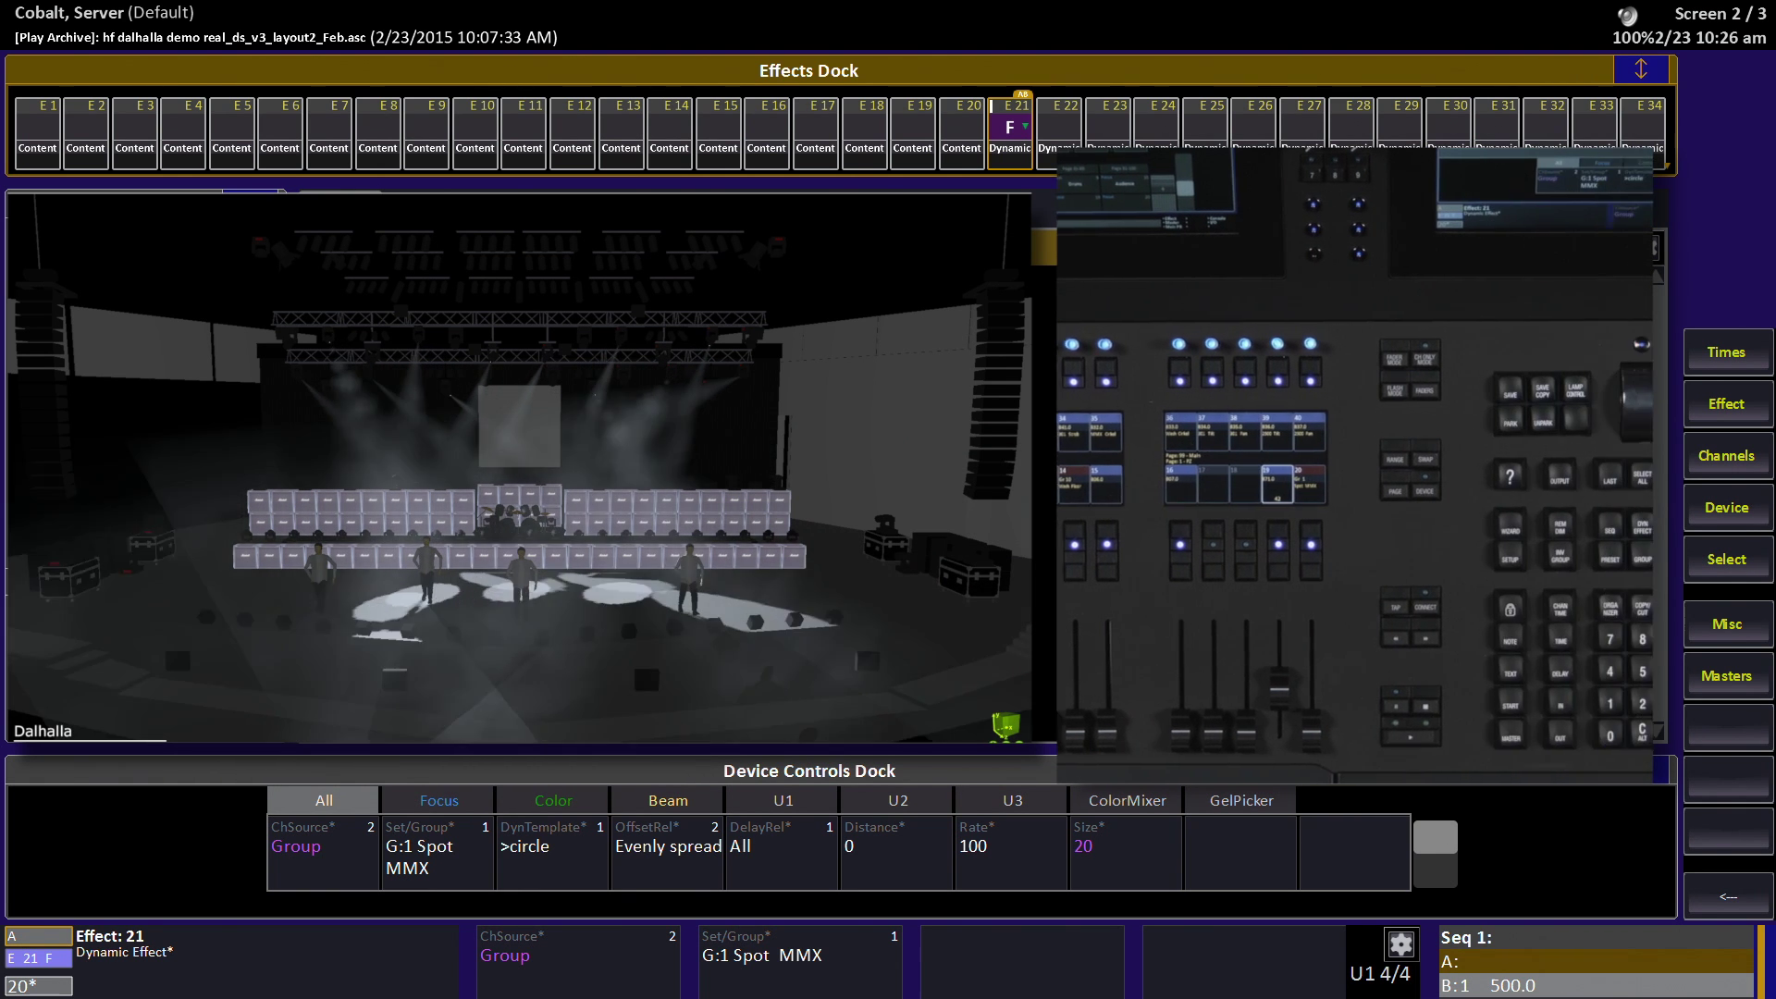
# - Put effect 22 on group 1 spots with dynamic template 13 (smooth) at rate 150
pyautogui.click(1059, 130)
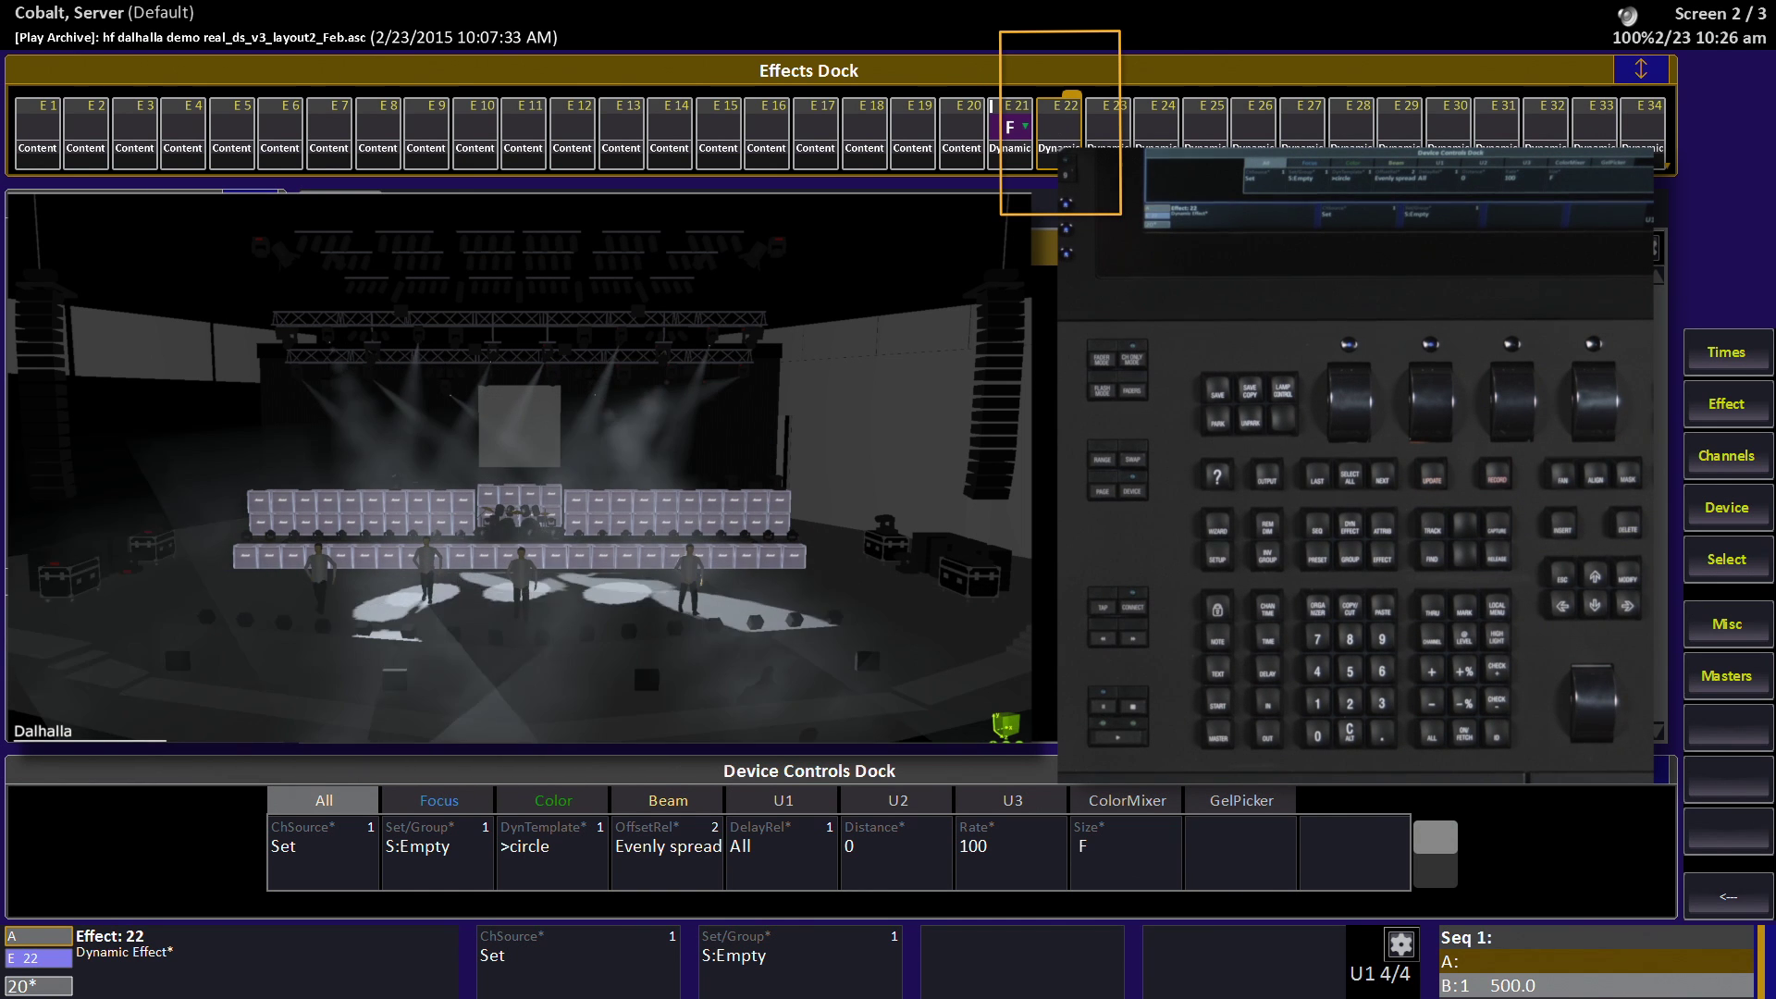
pyautogui.write('2')
pyautogui.click(323, 853)
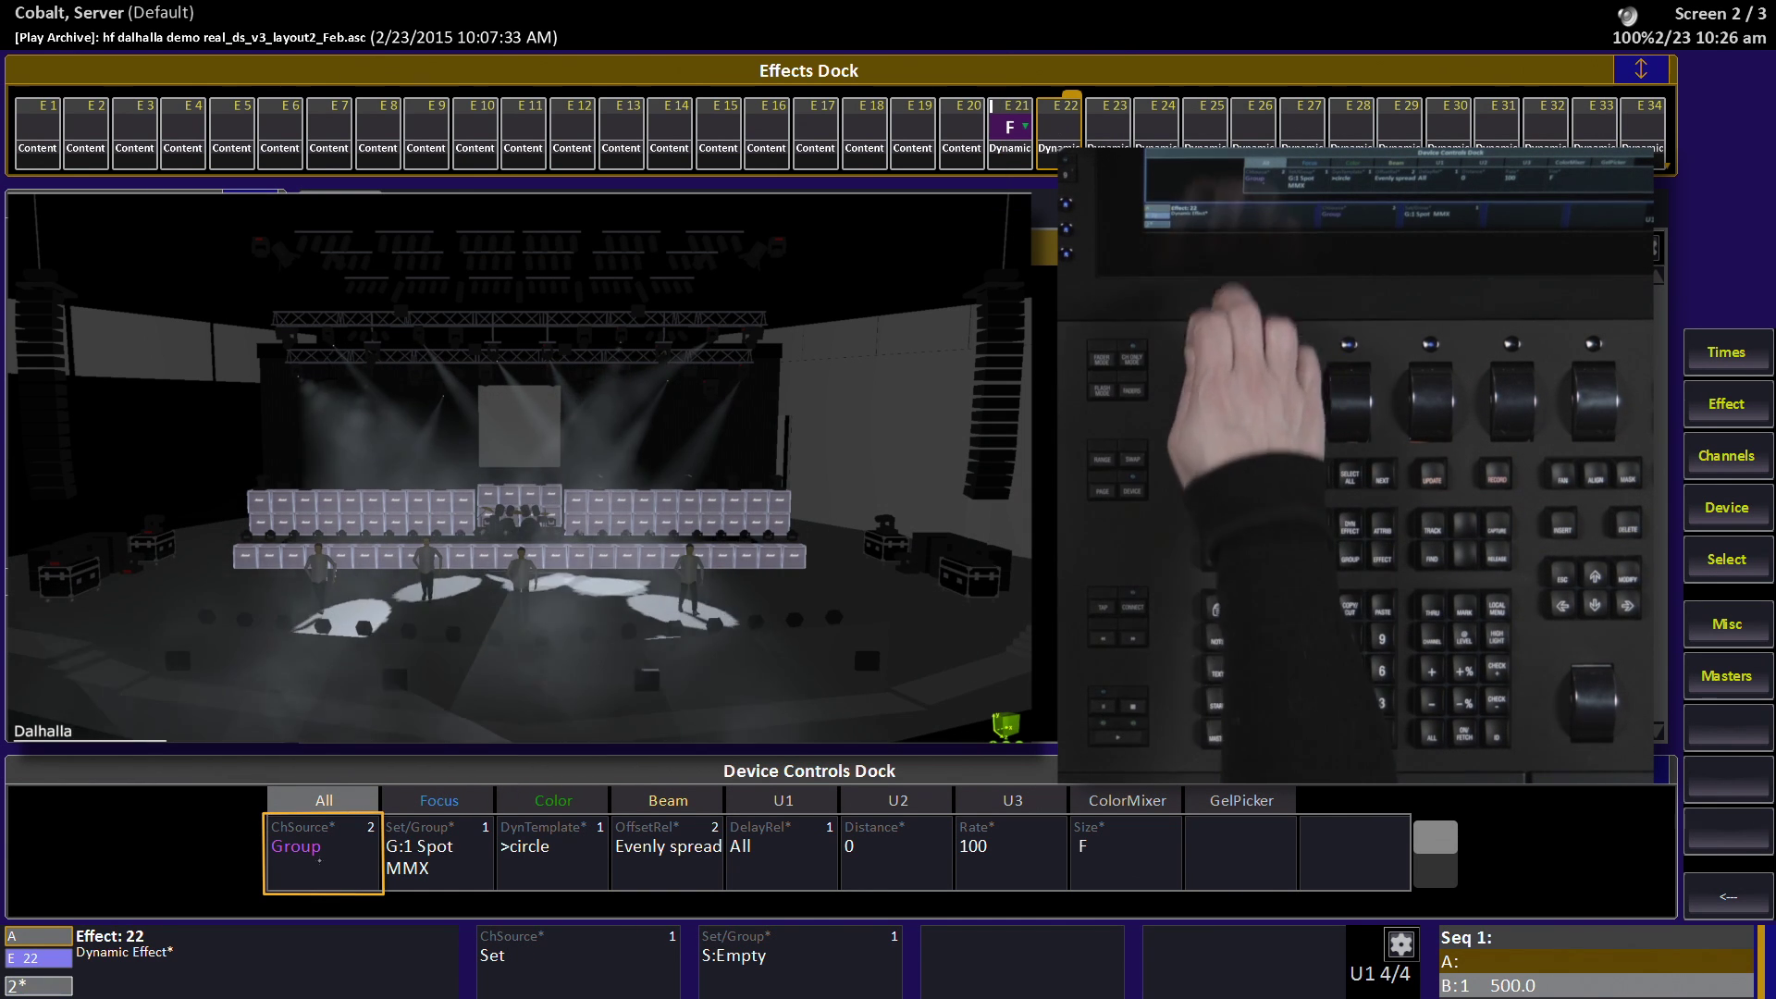
pyautogui.write('13')
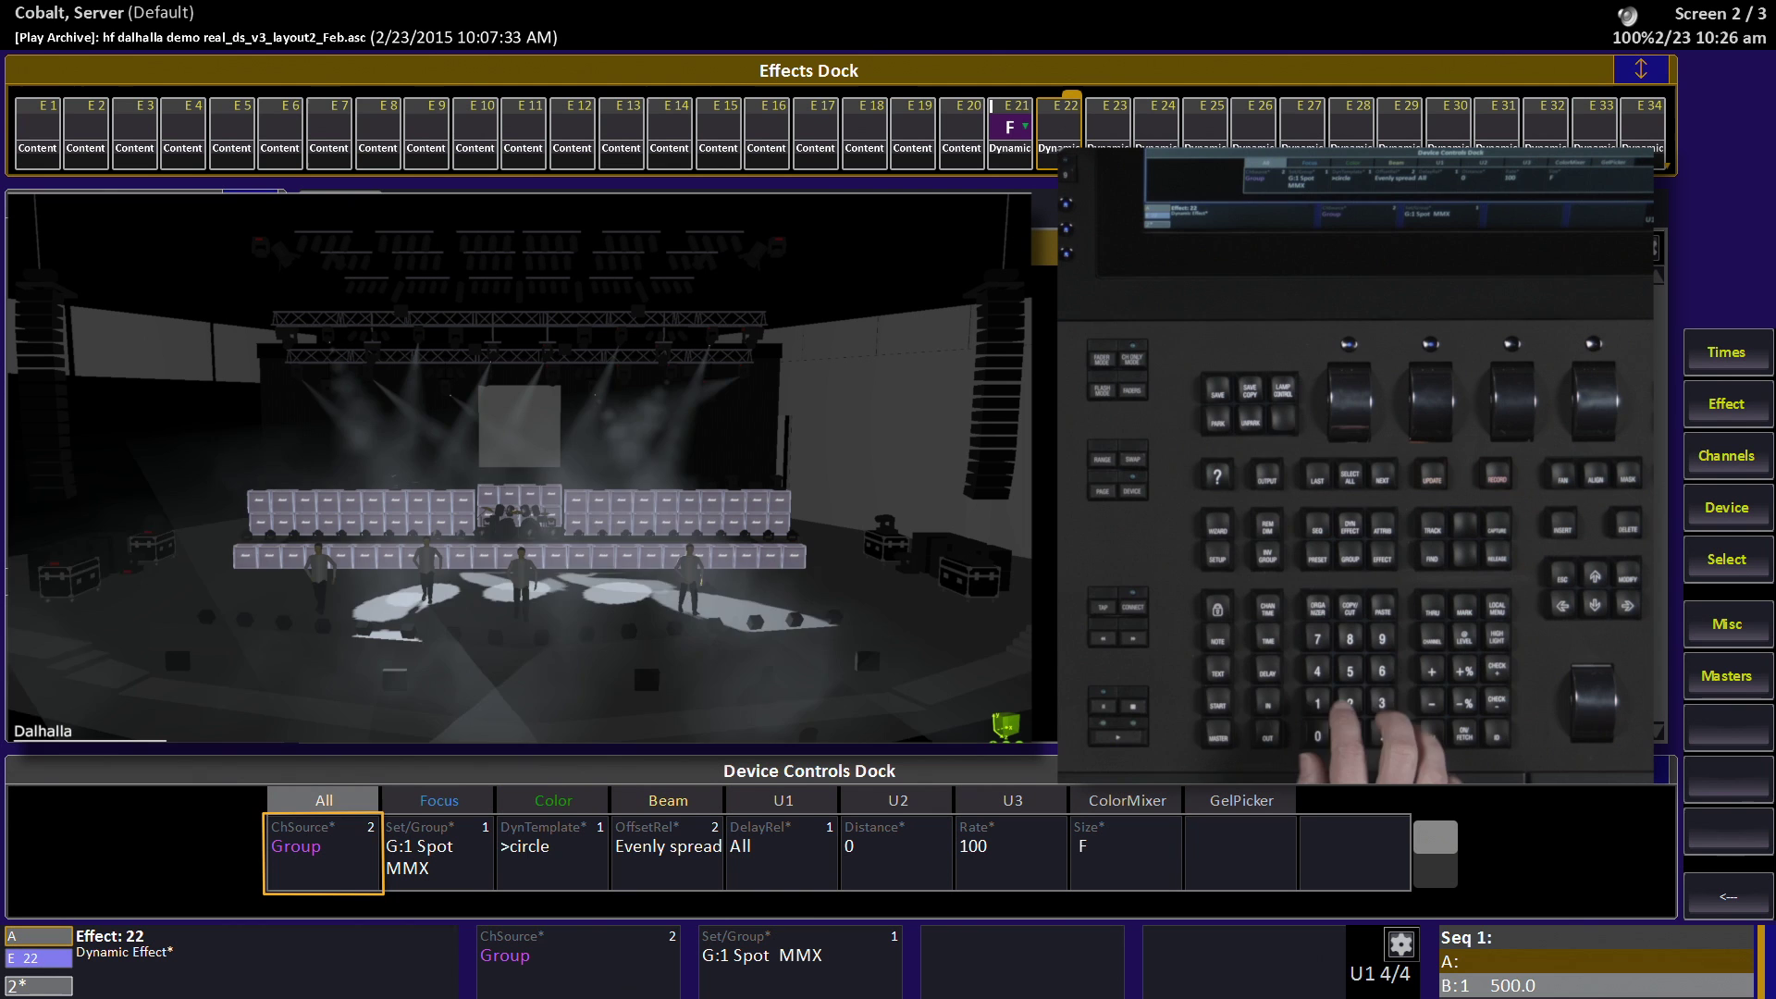
pyautogui.click(552, 853)
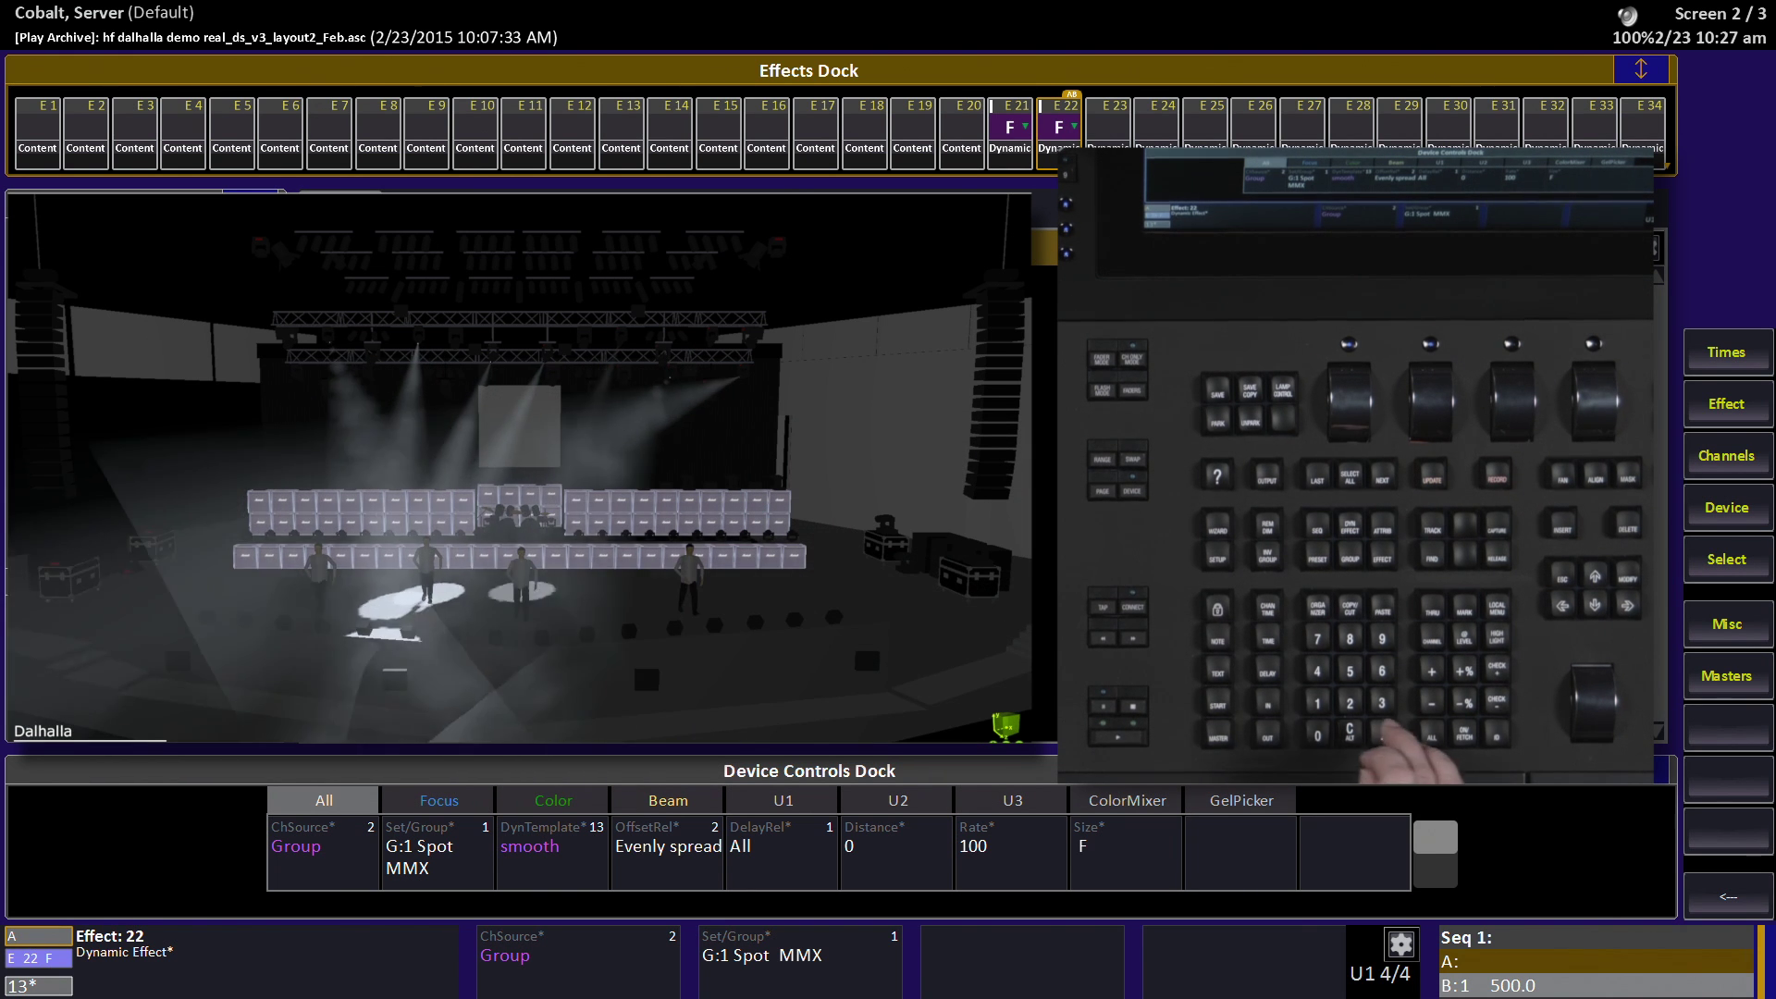
pyautogui.write('150')
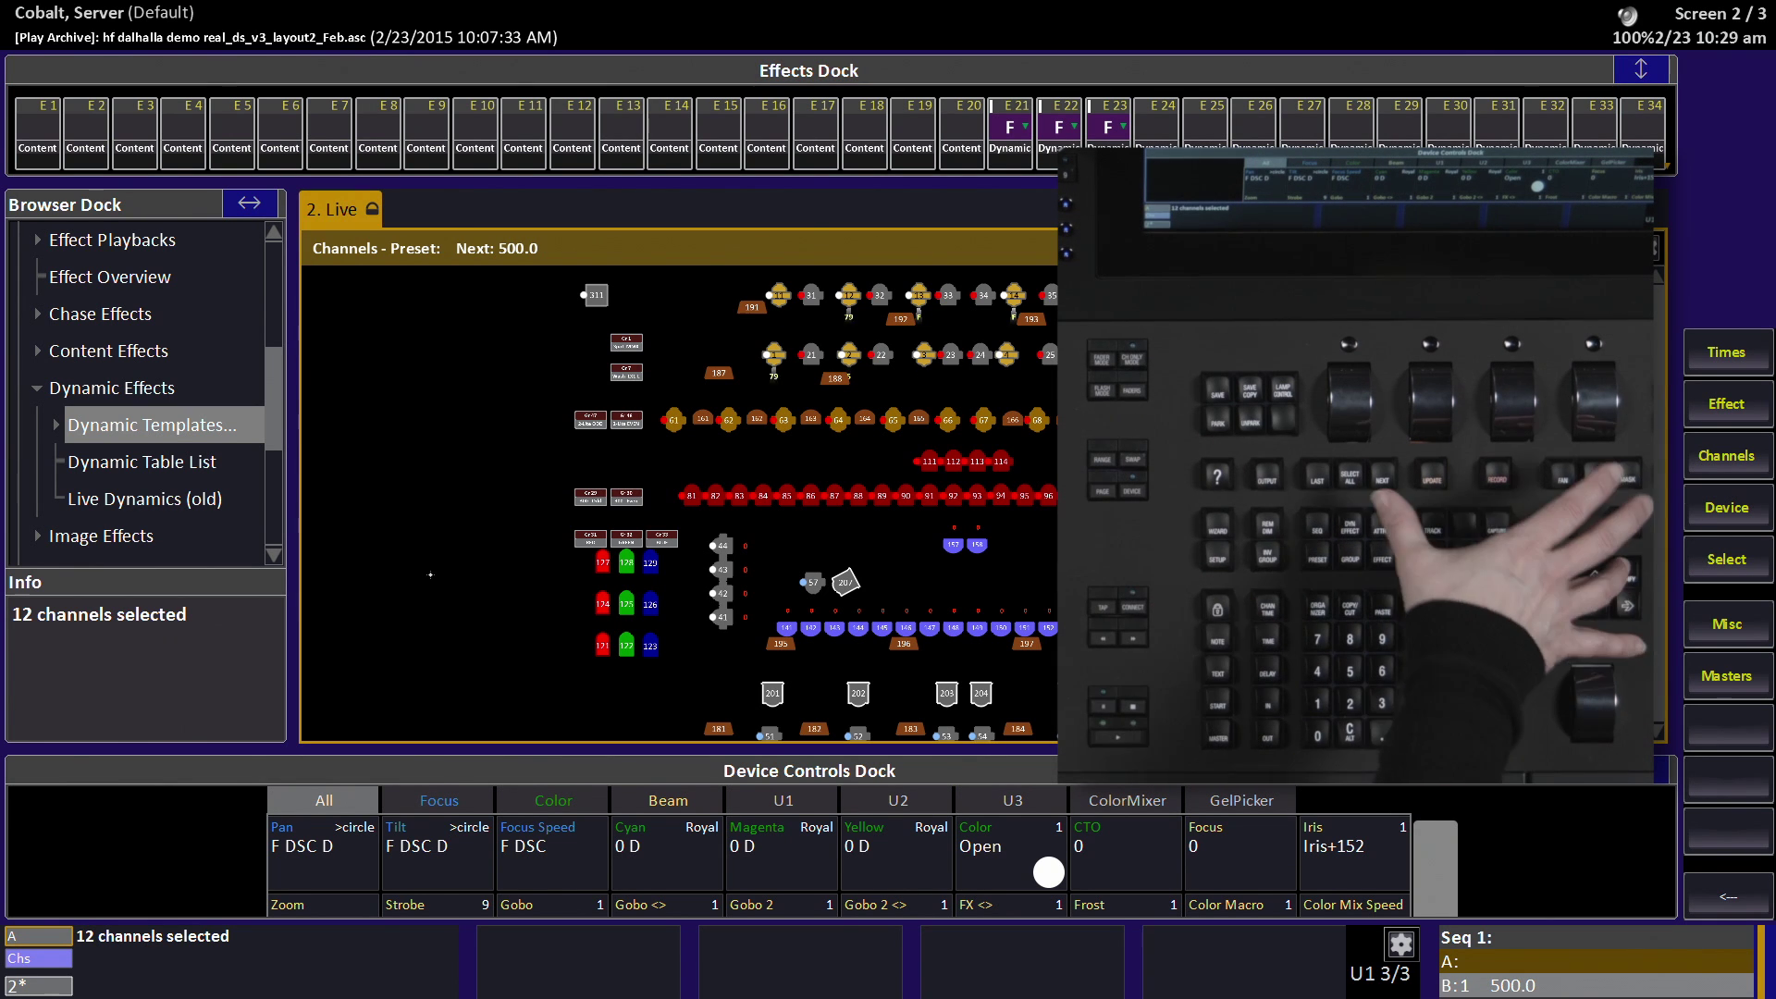
# - Bring up the Dynamic Templates list, go to row 80 (Window), and record the running dynamics
pyautogui.press('Return')
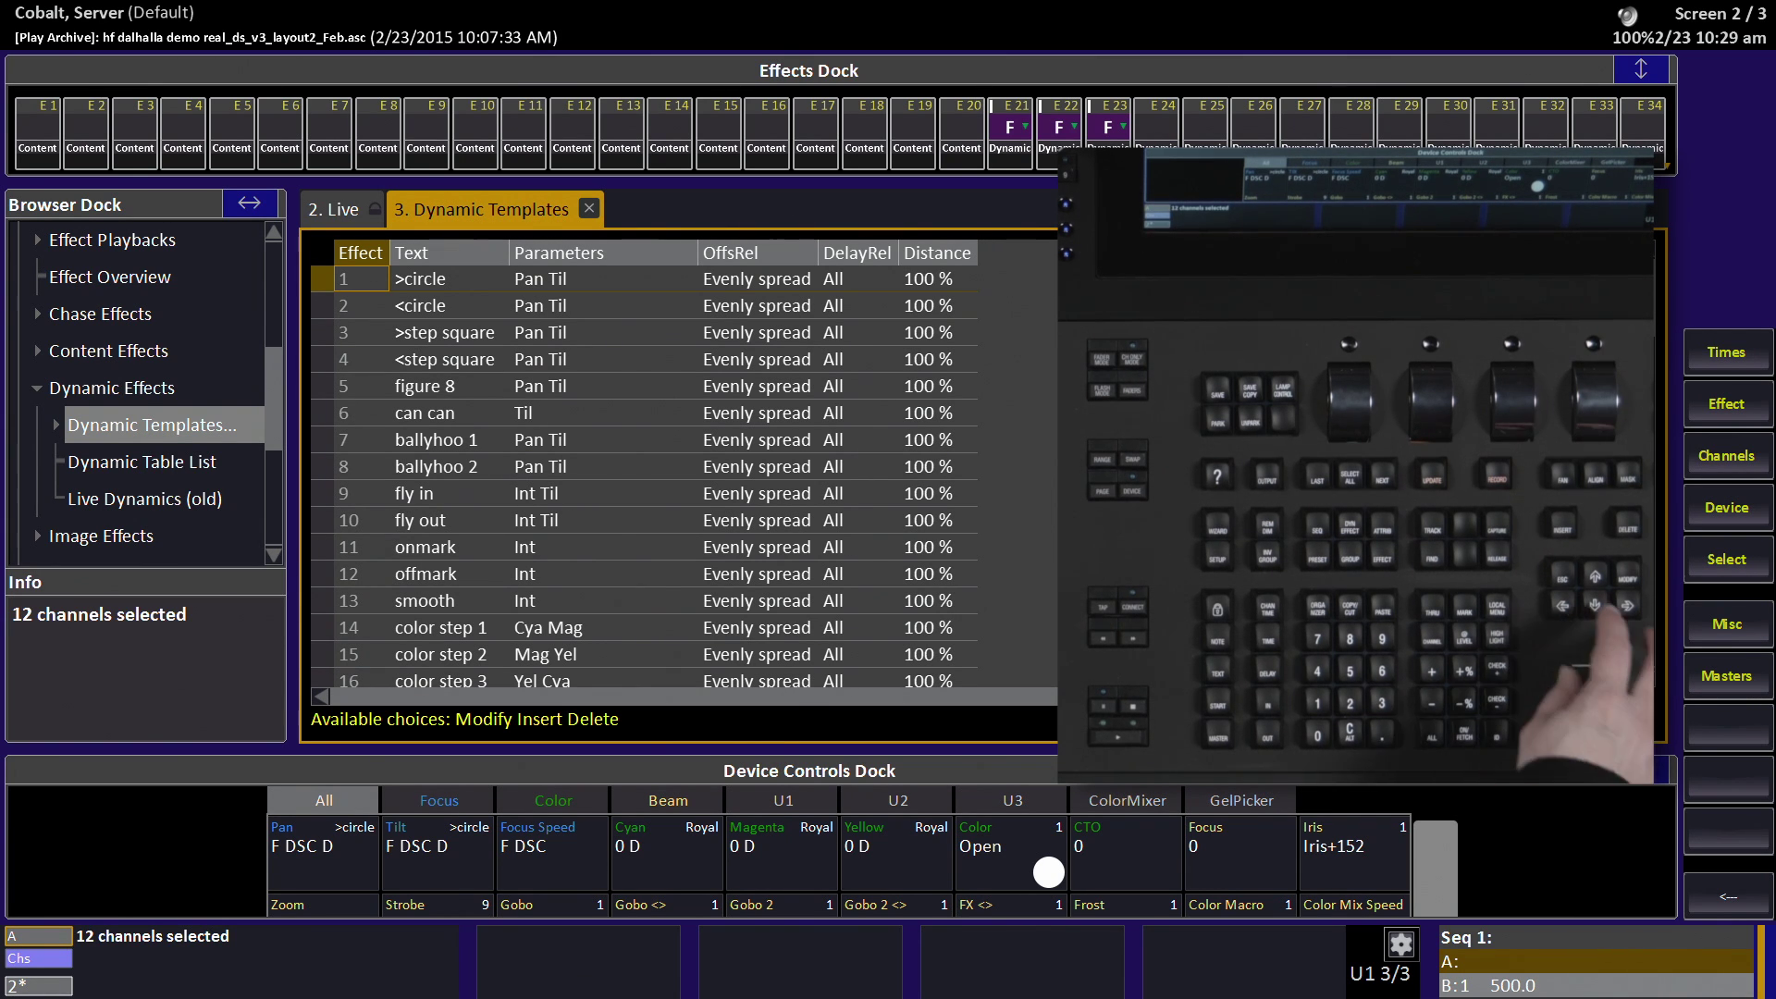
pyautogui.press('Down')
pyautogui.press('Down')
pyautogui.press('Down')
pyautogui.press('Down')
pyautogui.press('Down')
pyautogui.press('Down')
pyautogui.press('Down')
pyautogui.press('Down')
pyautogui.press('Down')
pyautogui.press('Down')
pyautogui.press('Down')
pyautogui.press('Down')
pyautogui.press('Down')
pyautogui.press('Down')
pyautogui.press('Down')
pyautogui.press('Down')
pyautogui.press('Down')
pyautogui.press('Down')
pyautogui.press('Down')
pyautogui.press('Down')
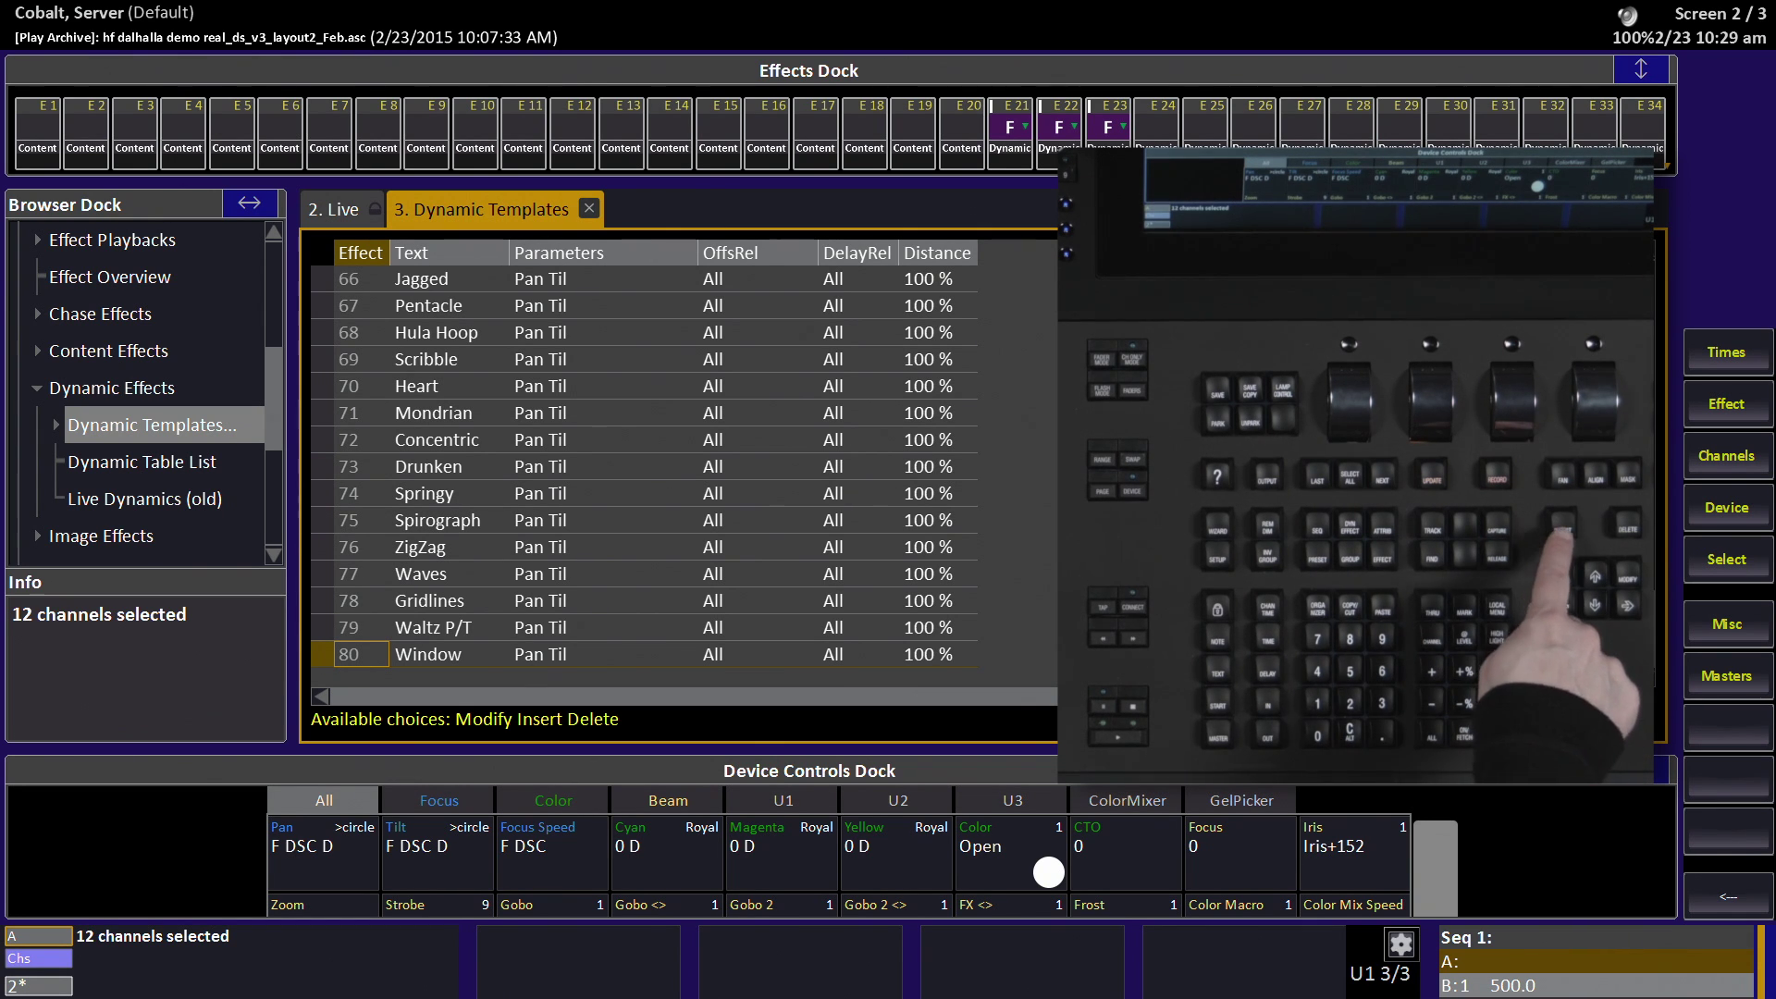
pyautogui.press('r')
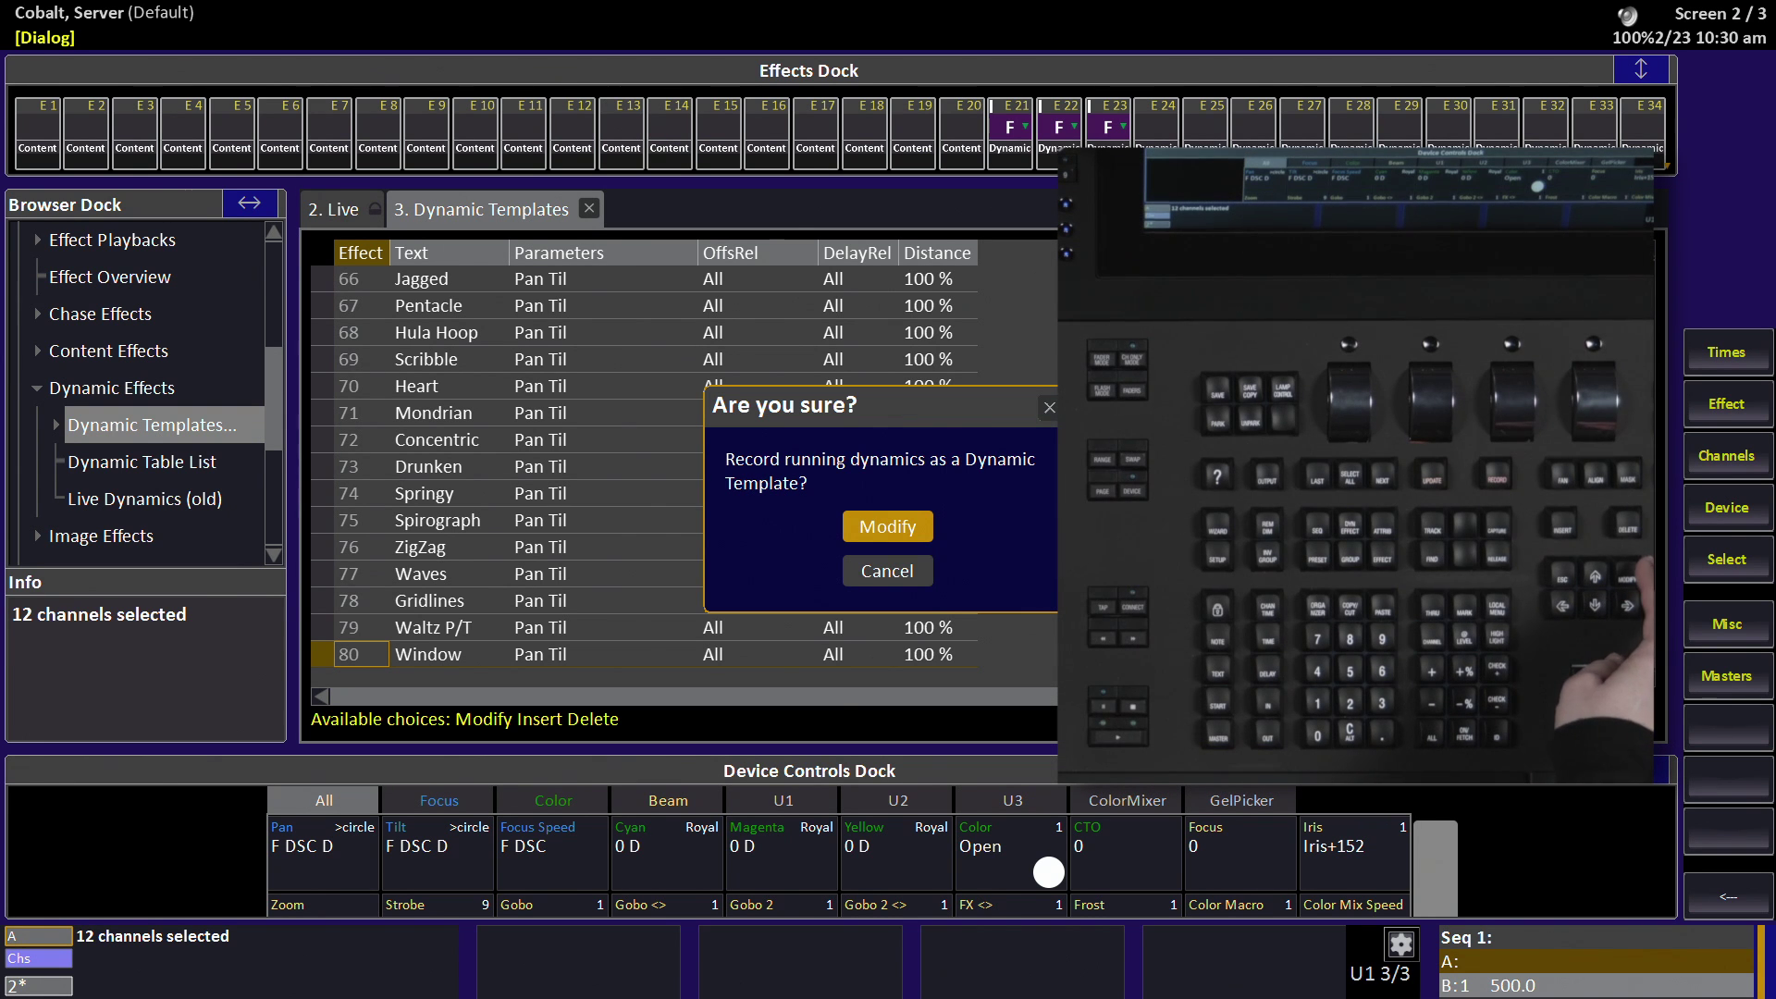
# - Confirm the new template 81, name it MyFX, and move to its Parameters column
pyautogui.press('Return')
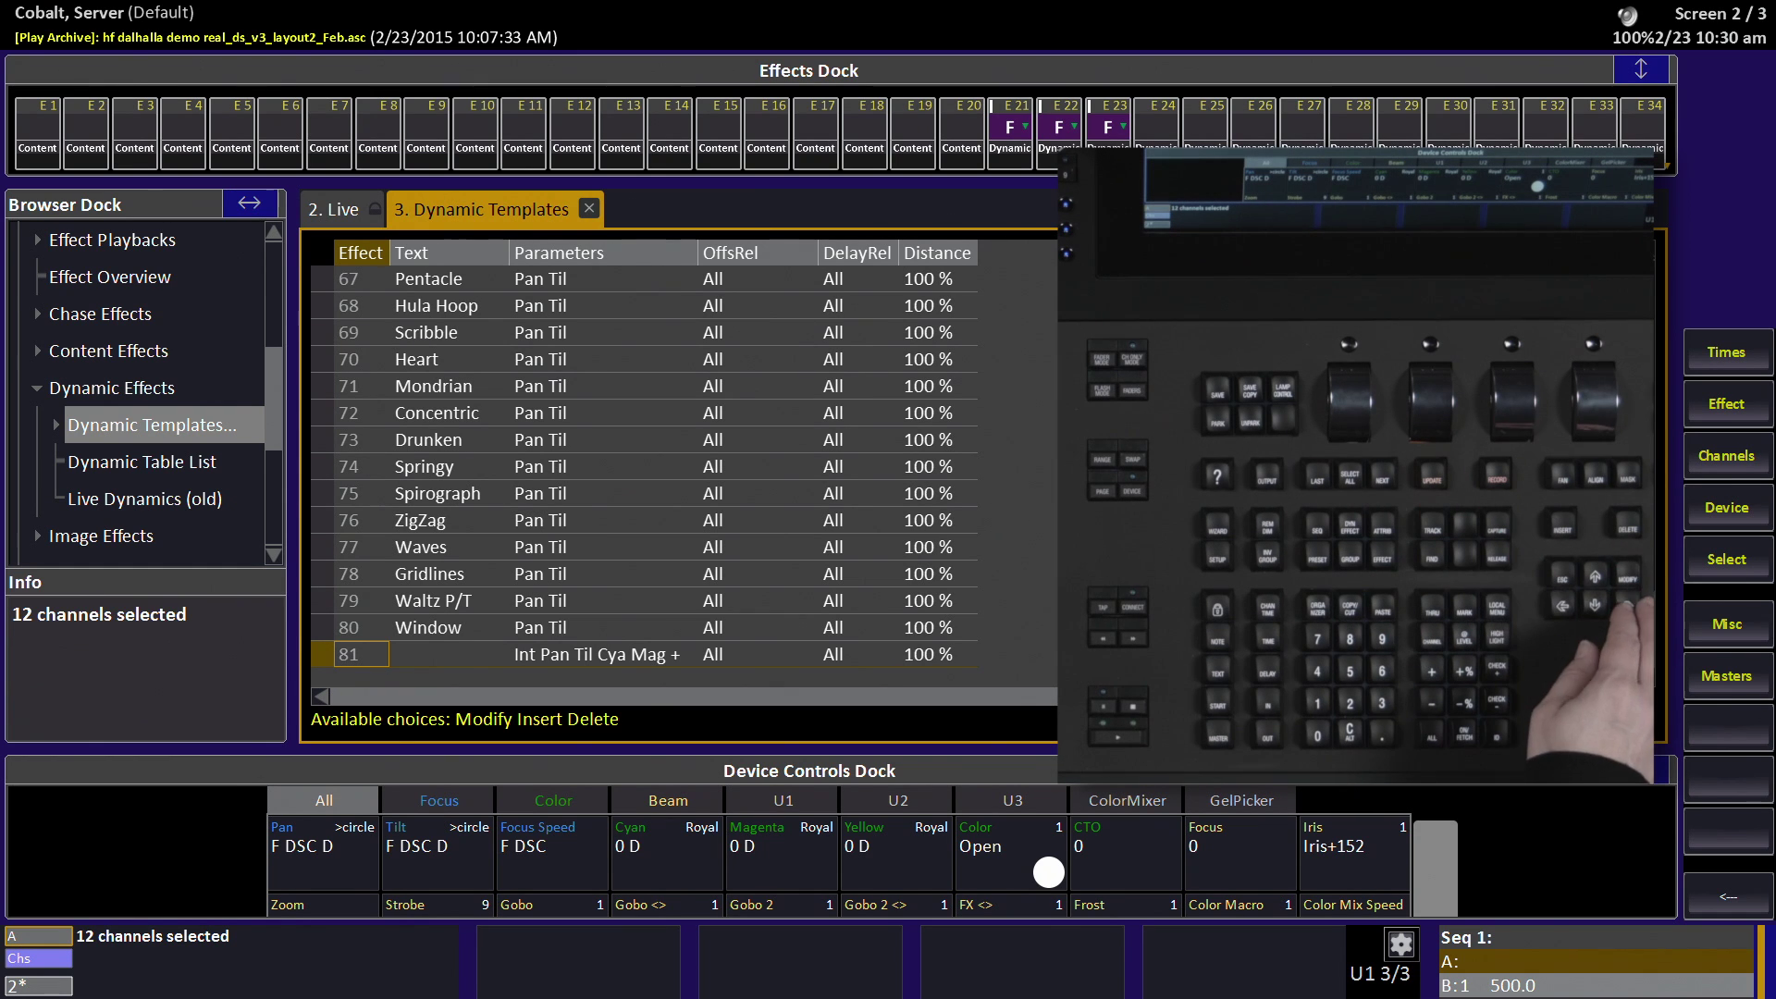
pyautogui.press('Right')
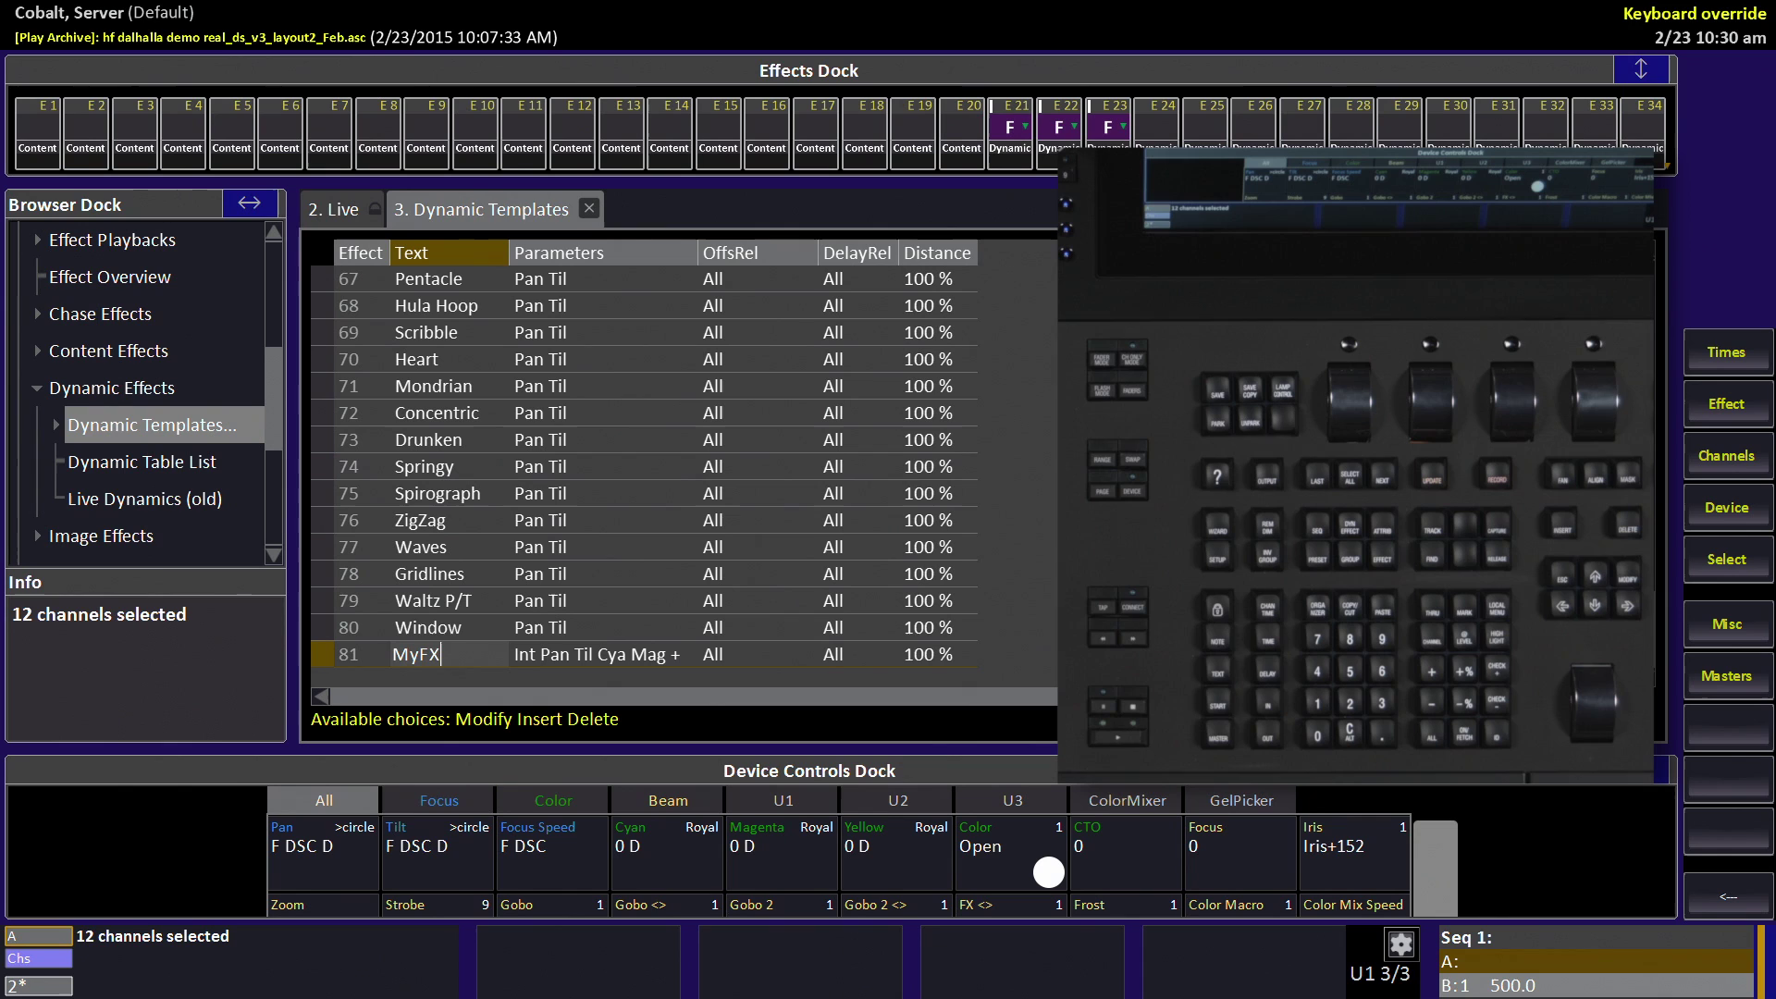
pyautogui.press('Return')
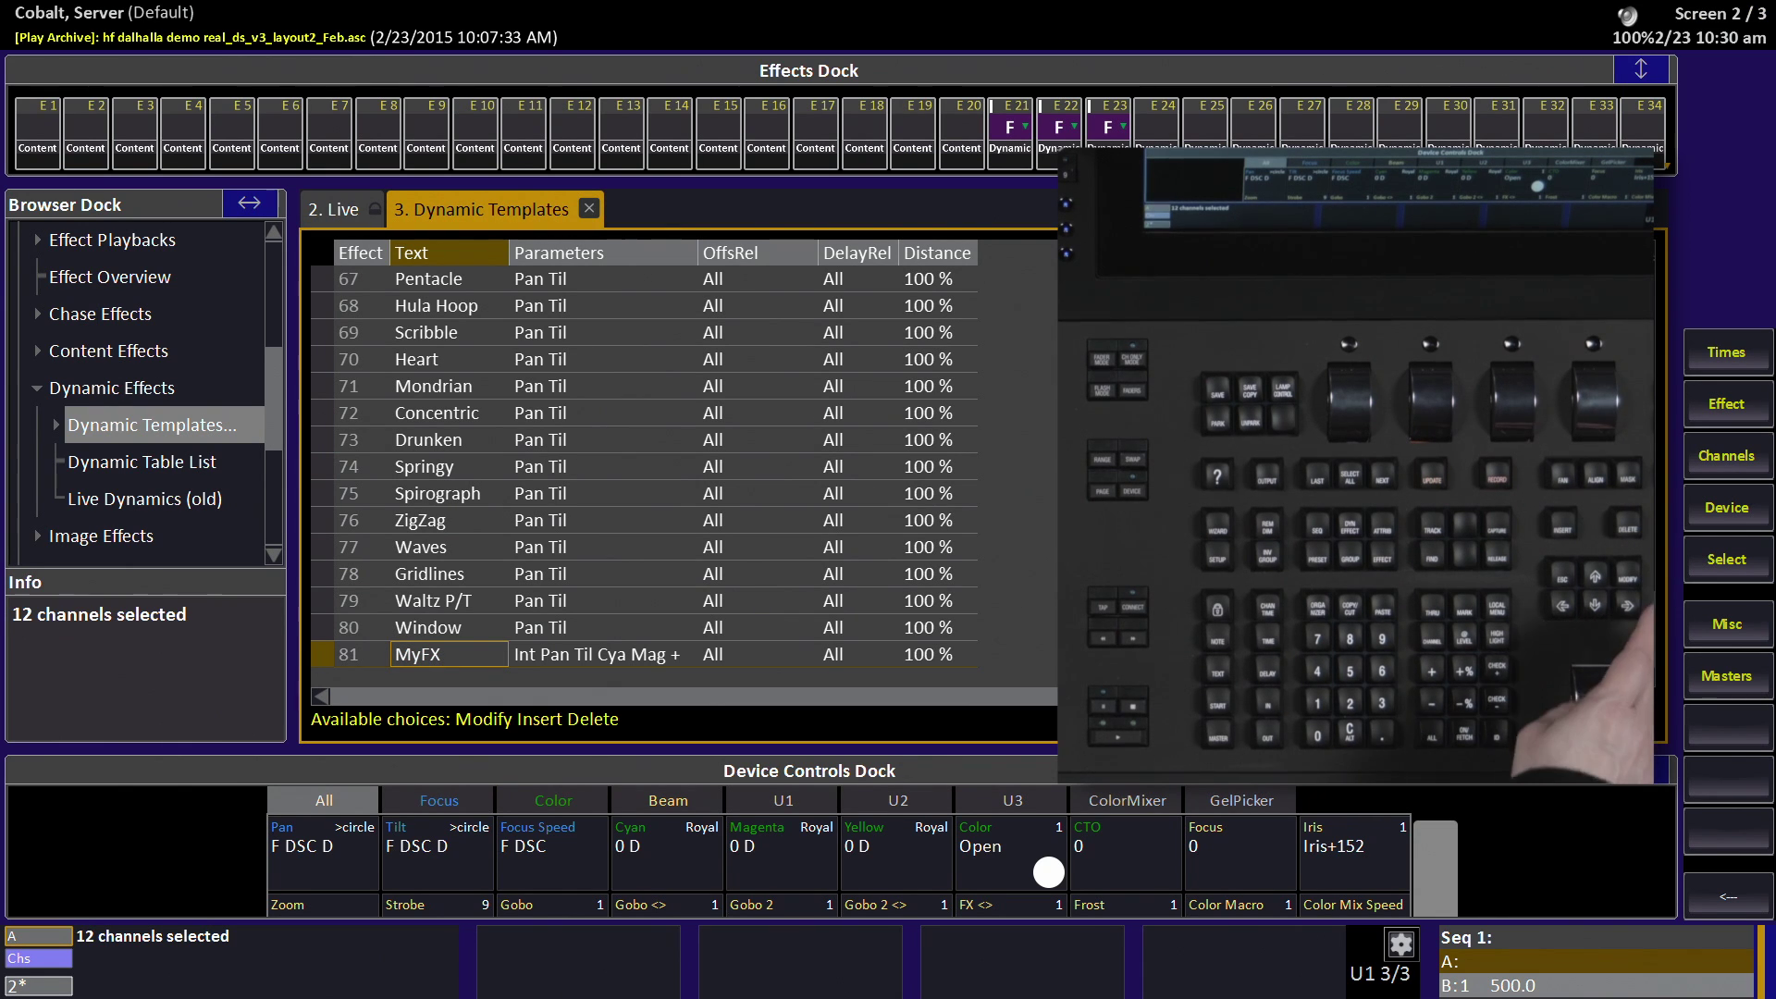
pyautogui.press('Right')
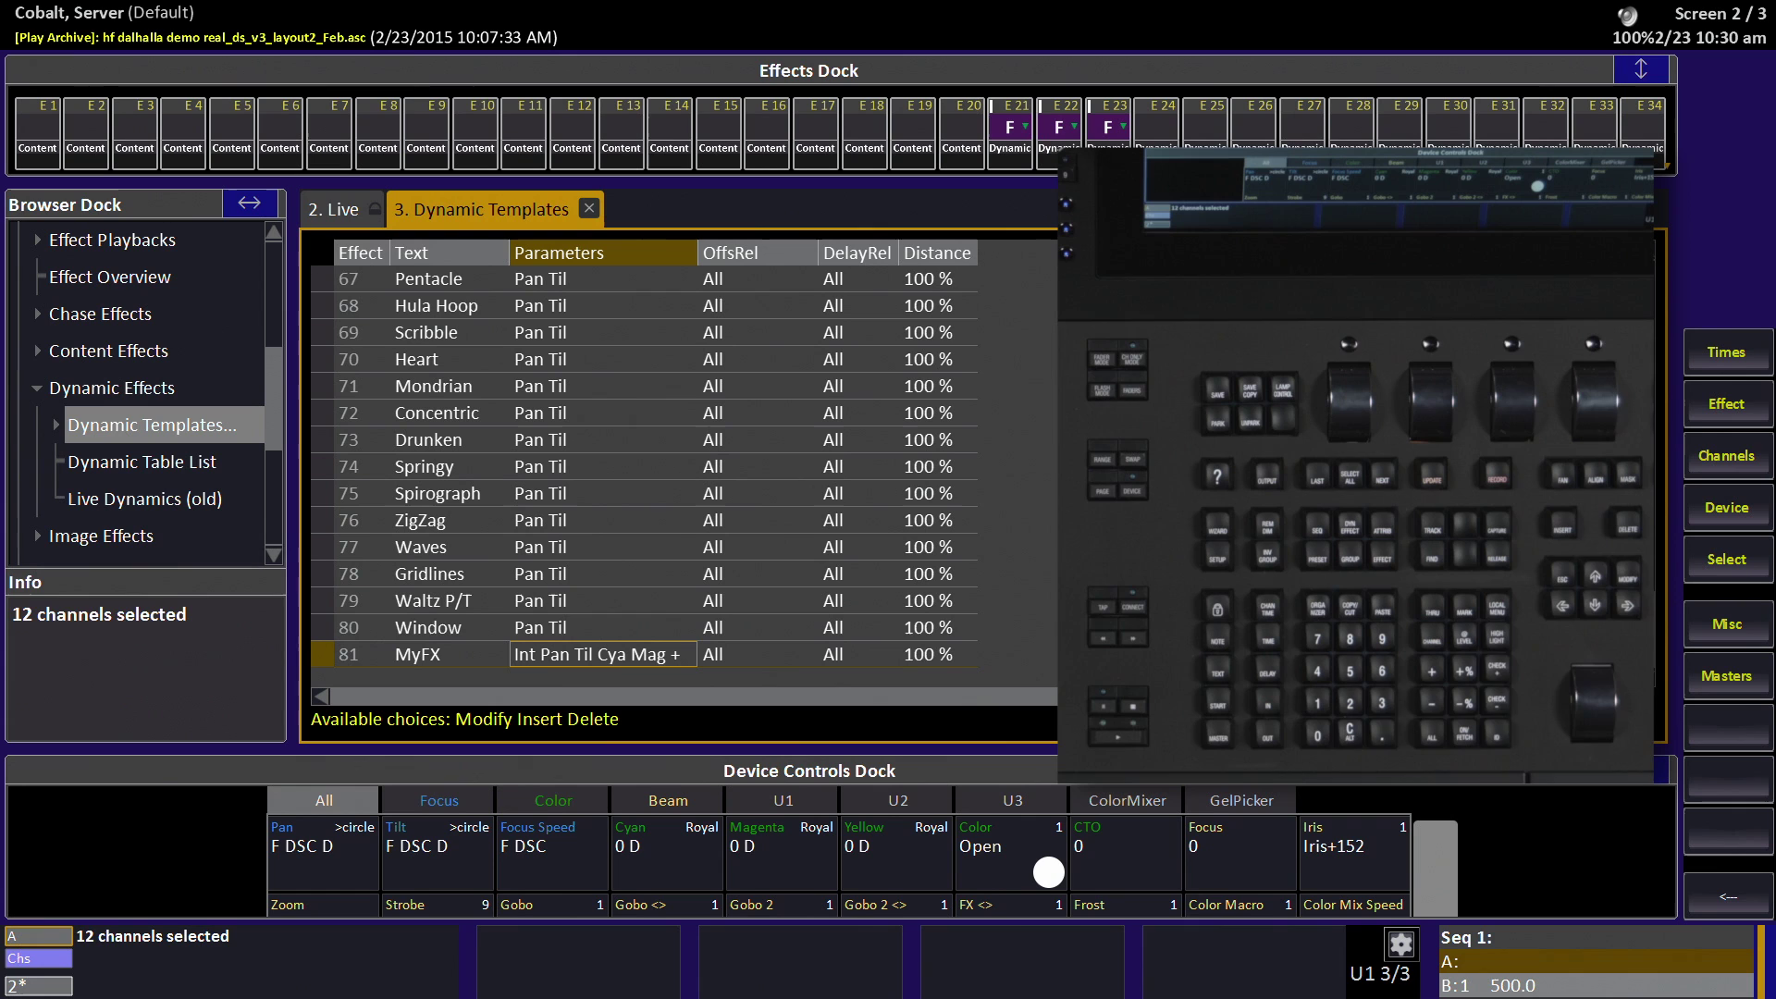
pyautogui.press('Return')
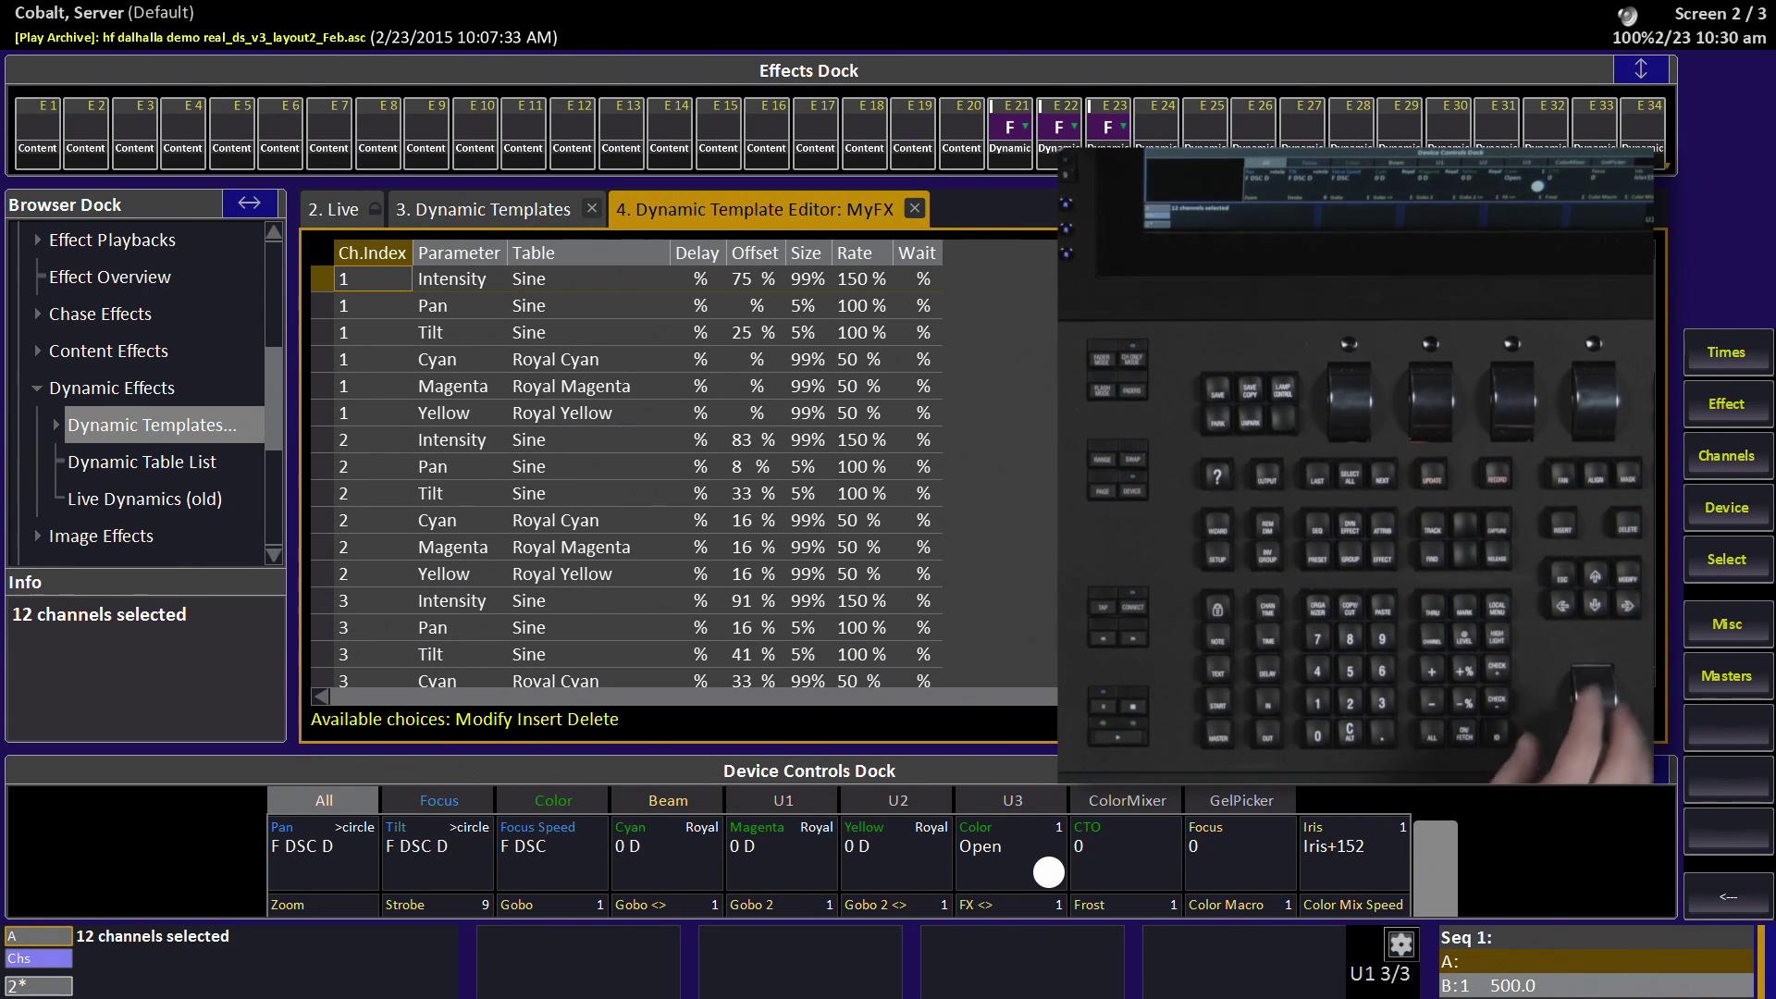
pyautogui.press('Down')
pyautogui.press('Down')
pyautogui.press('Down')
pyautogui.press('Down')
pyautogui.press('Down')
pyautogui.press('Down')
pyautogui.press('Down')
pyautogui.press('Down')
pyautogui.press('Down')
pyautogui.press('Down')
pyautogui.press('Down')
pyautogui.press('Down')
pyautogui.press('Down')
pyautogui.press('Down')
pyautogui.press('Down')
pyautogui.press('Down')
pyautogui.press('Down')
pyautogui.press('Down')
pyautogui.press('Down')
pyautogui.press('Down')
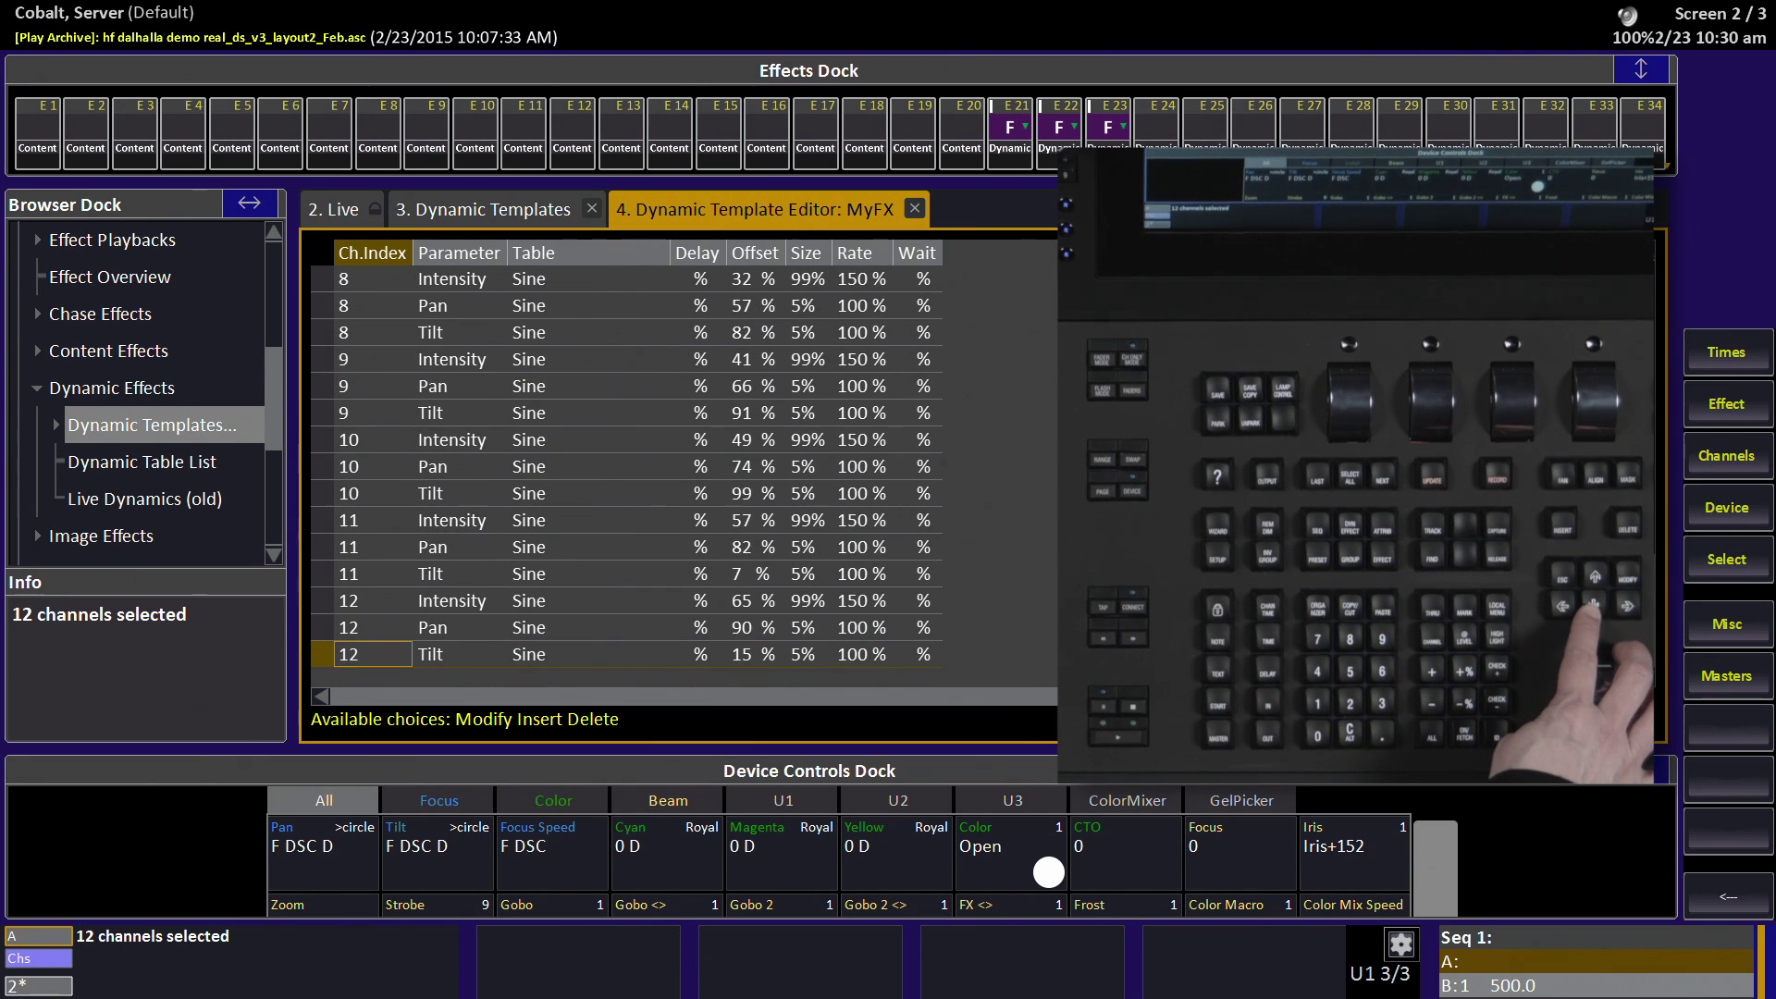
pyautogui.press('Down')
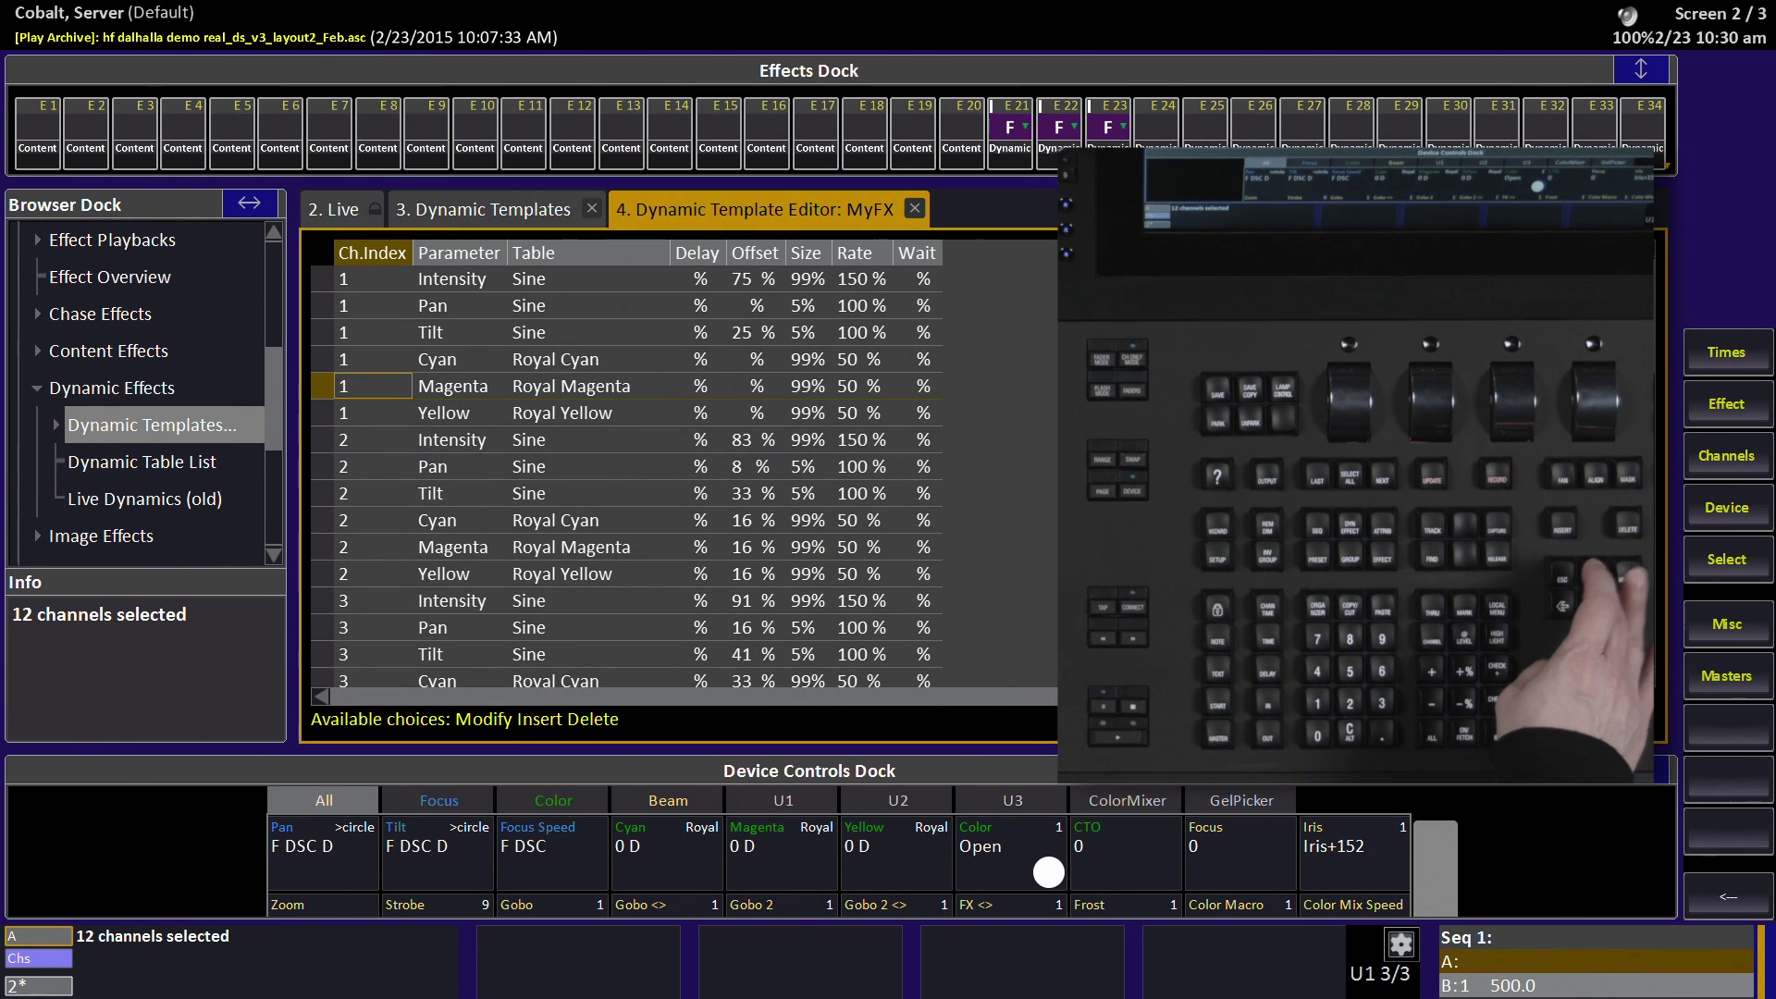
pyautogui.press('Right')
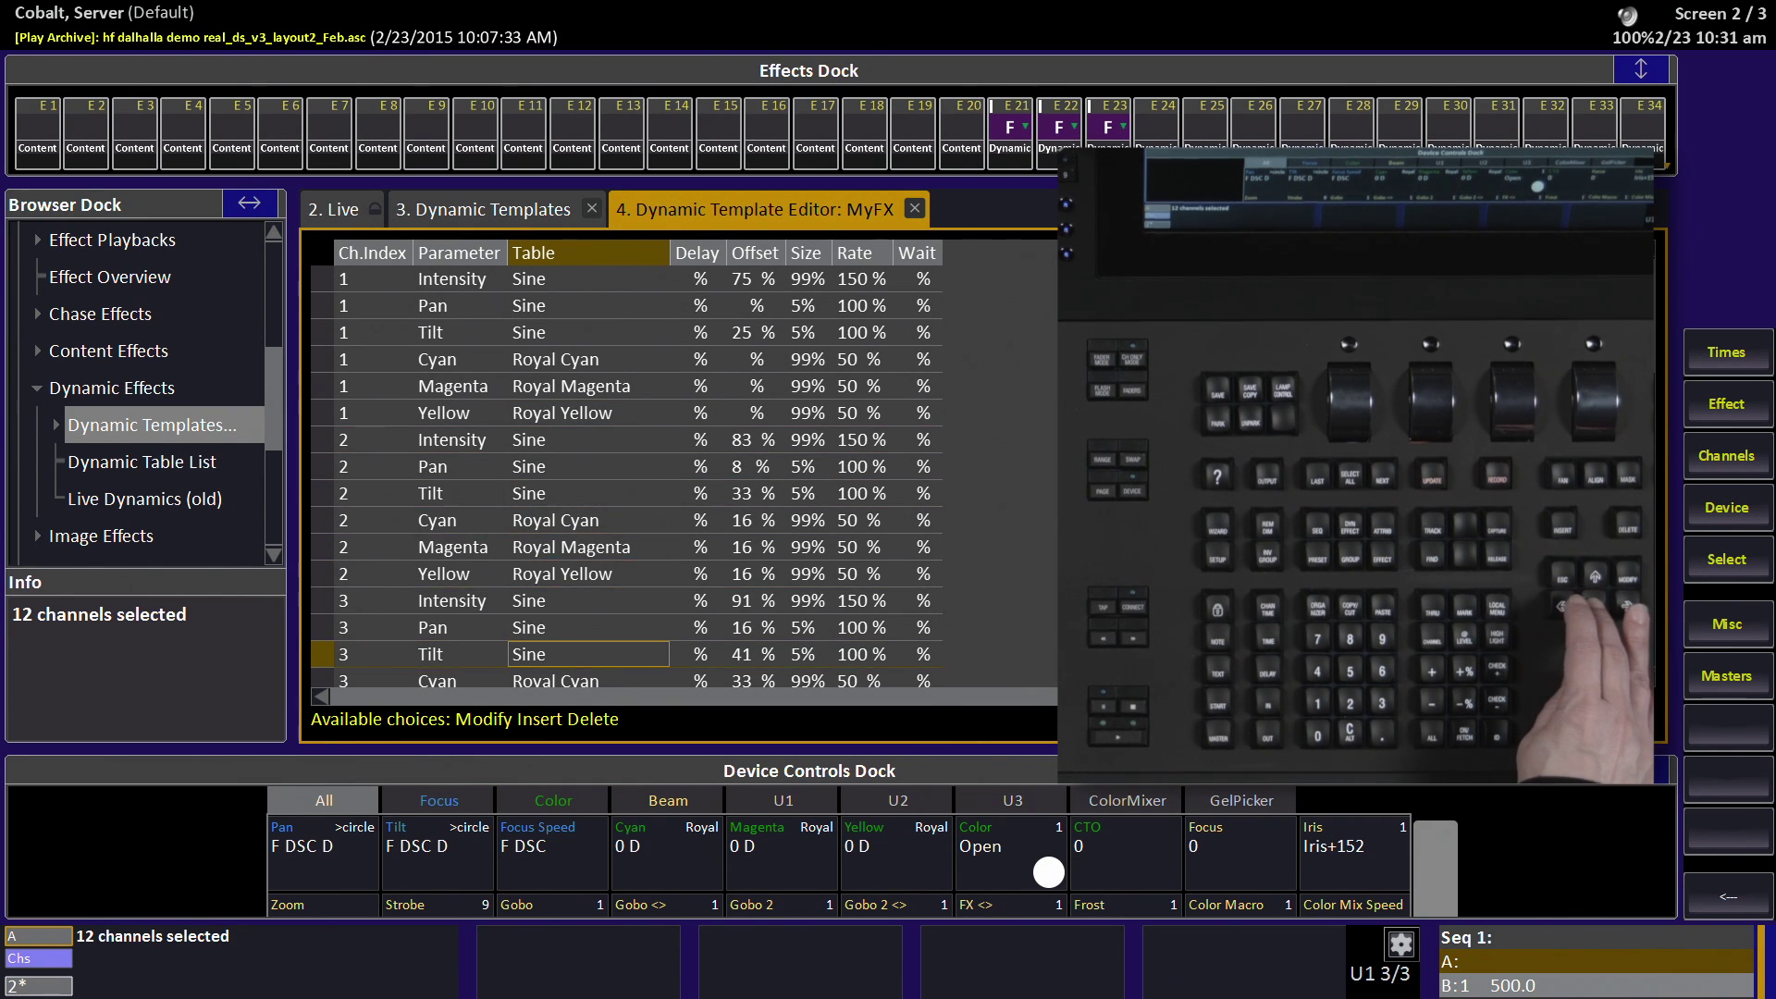
# - Step through MyFX's channel 6–8 rows, rechecking channel 7's pan and tilt, ending at channel 8 Intensity
pyautogui.press('Down')
pyautogui.press('Down')
pyautogui.press('Down')
pyautogui.press('Down')
pyautogui.press('Down')
pyautogui.press('Down')
pyautogui.press('Down')
pyautogui.press('Down')
pyautogui.press('Down')
pyautogui.press('Down')
pyautogui.press('Down')
pyautogui.press('Down')
pyautogui.press('Down')
pyautogui.press('Down')
pyautogui.press('Down')
pyautogui.press('Down')
pyautogui.press('Down')
pyautogui.press('Down')
pyautogui.press('Down')
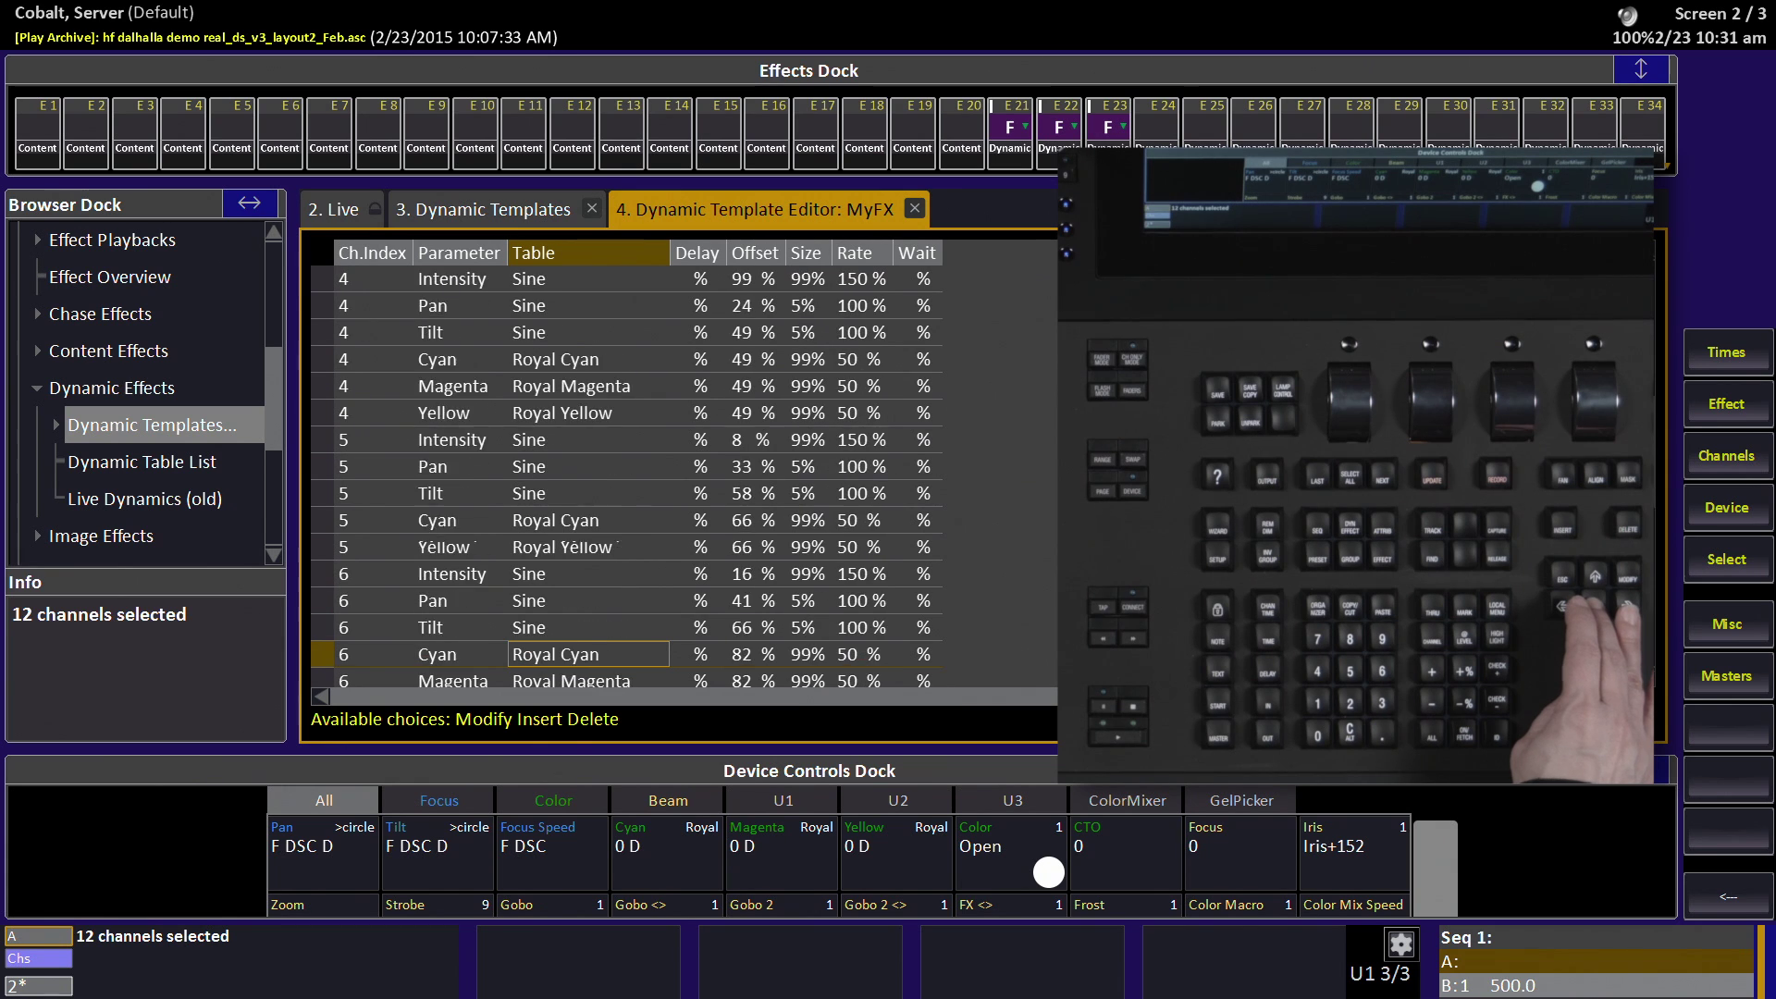
pyautogui.press('Down')
pyautogui.press('Down')
pyautogui.press('Down')
pyautogui.press('Down')
pyautogui.press('Down')
pyautogui.press('Down')
pyautogui.press('Down')
pyautogui.press('Down')
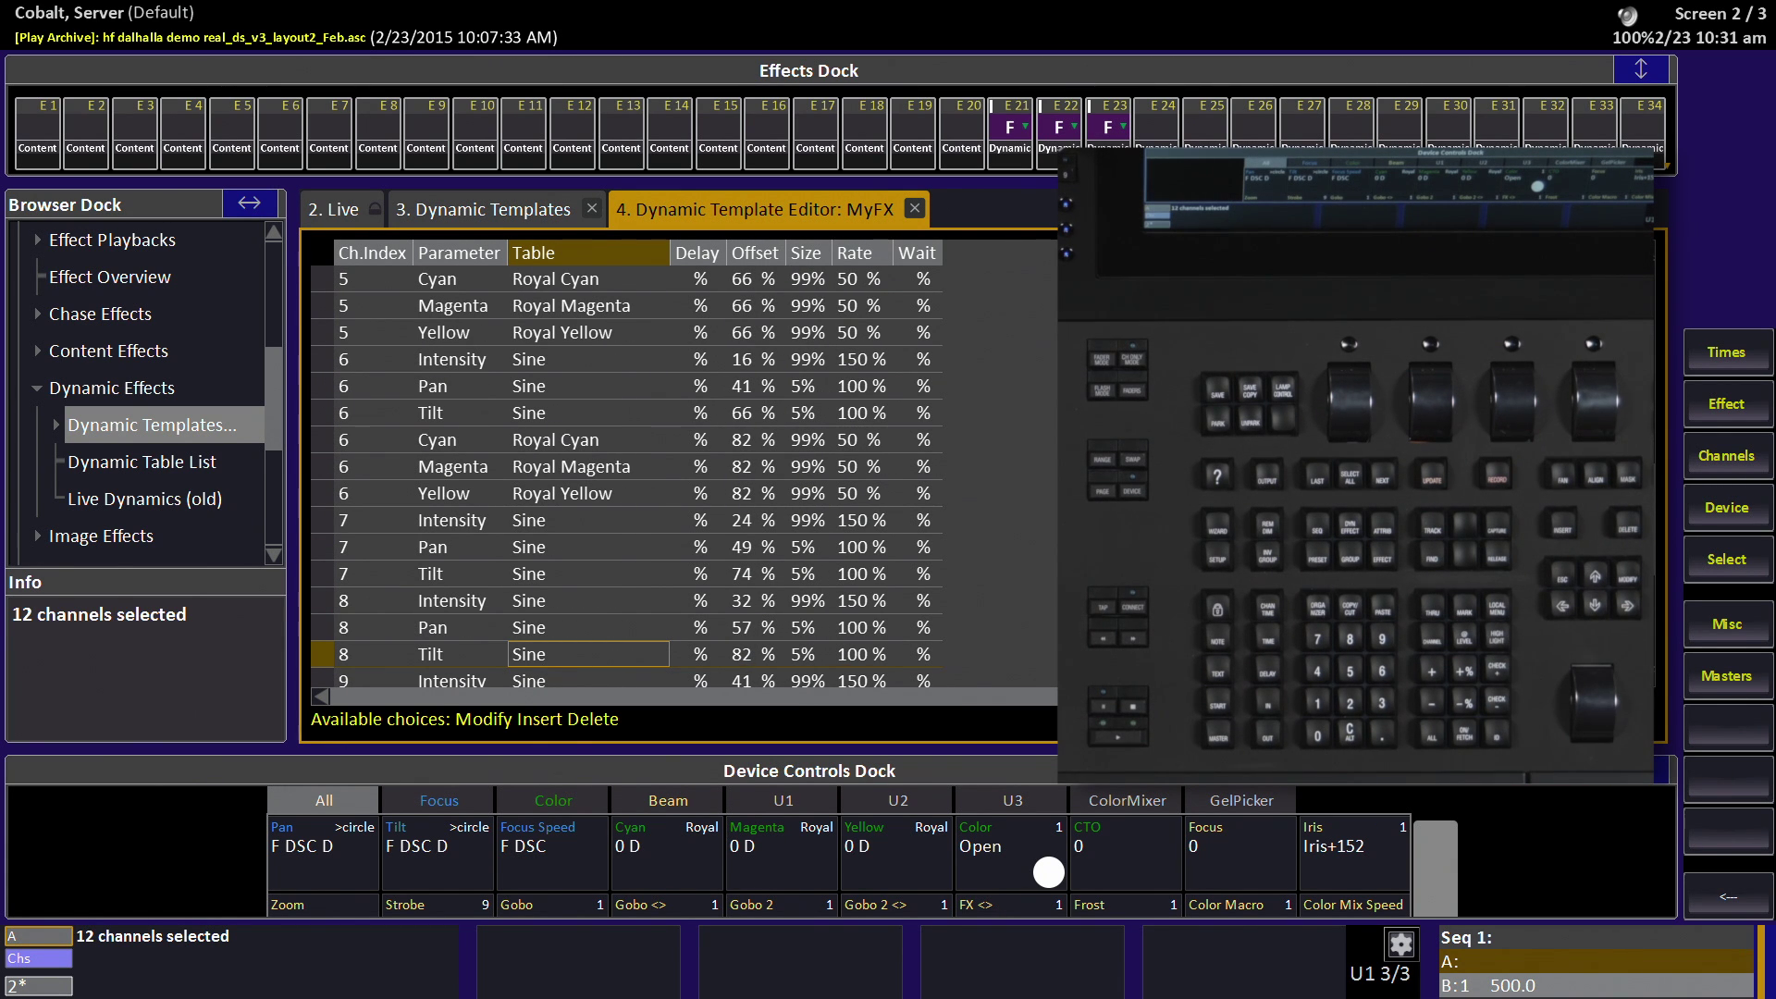
pyautogui.press('Up')
pyautogui.press('Up')
pyautogui.press('Up')
pyautogui.press('Up')
pyautogui.press('Up')
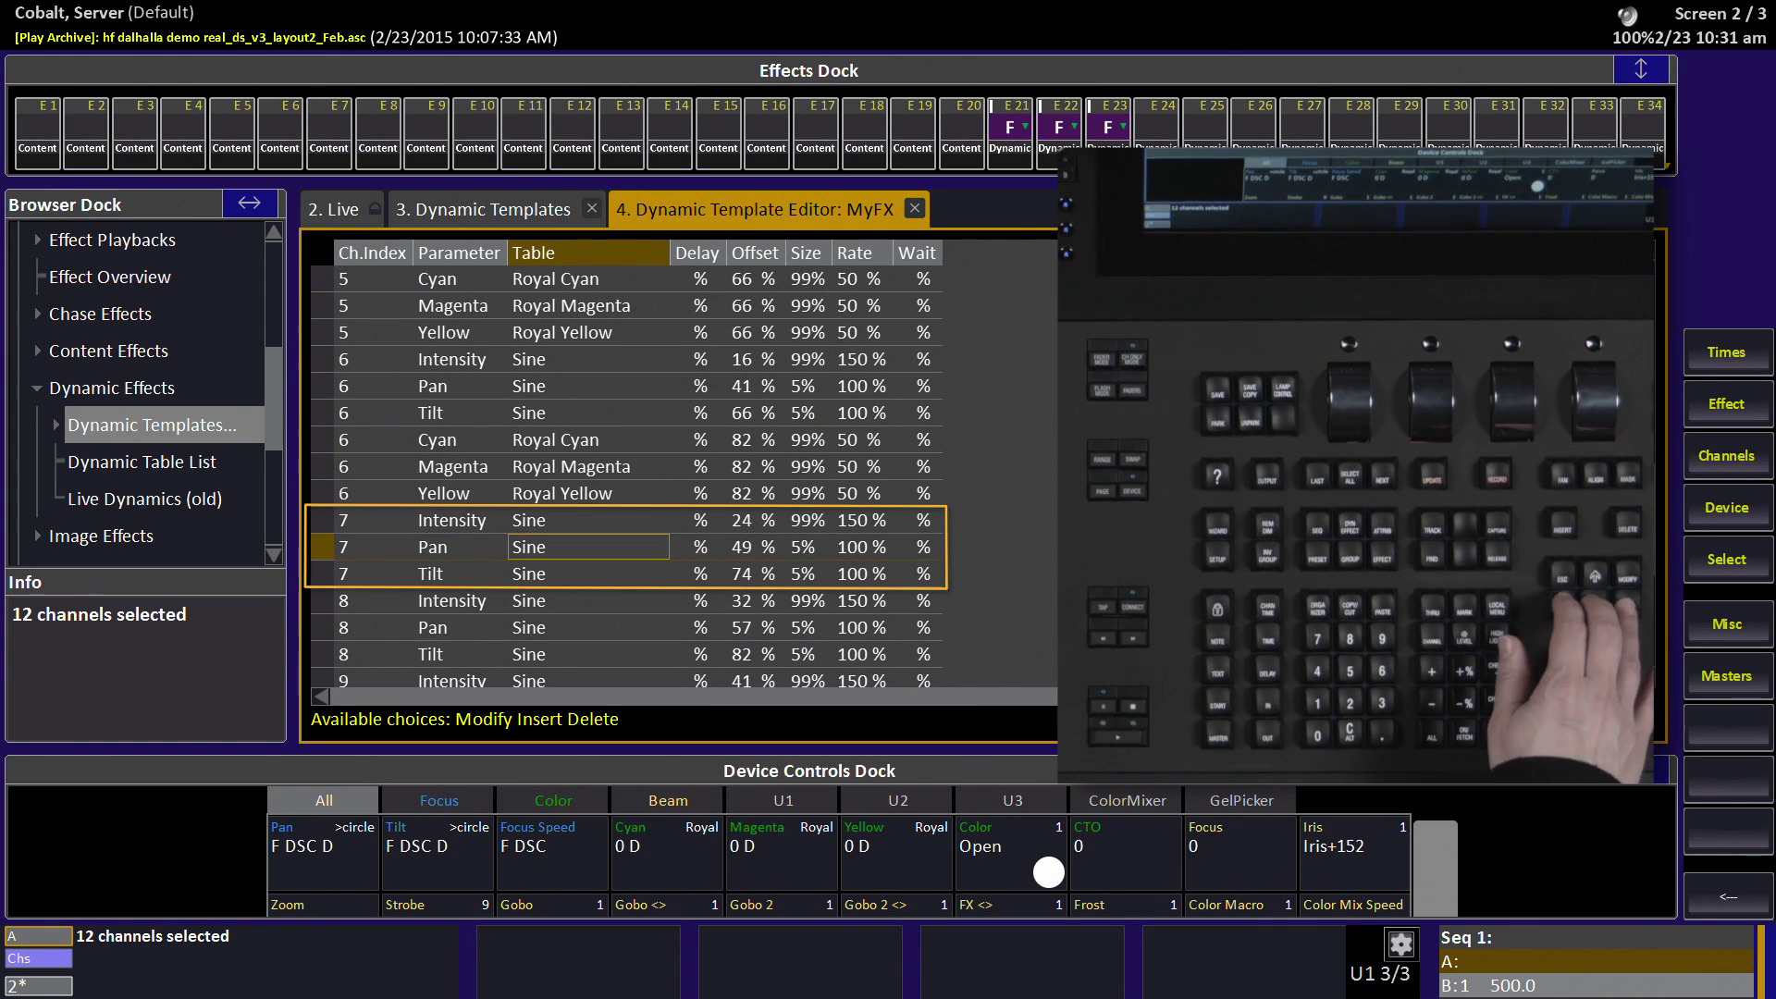
pyautogui.press('Down')
pyautogui.press('Down')
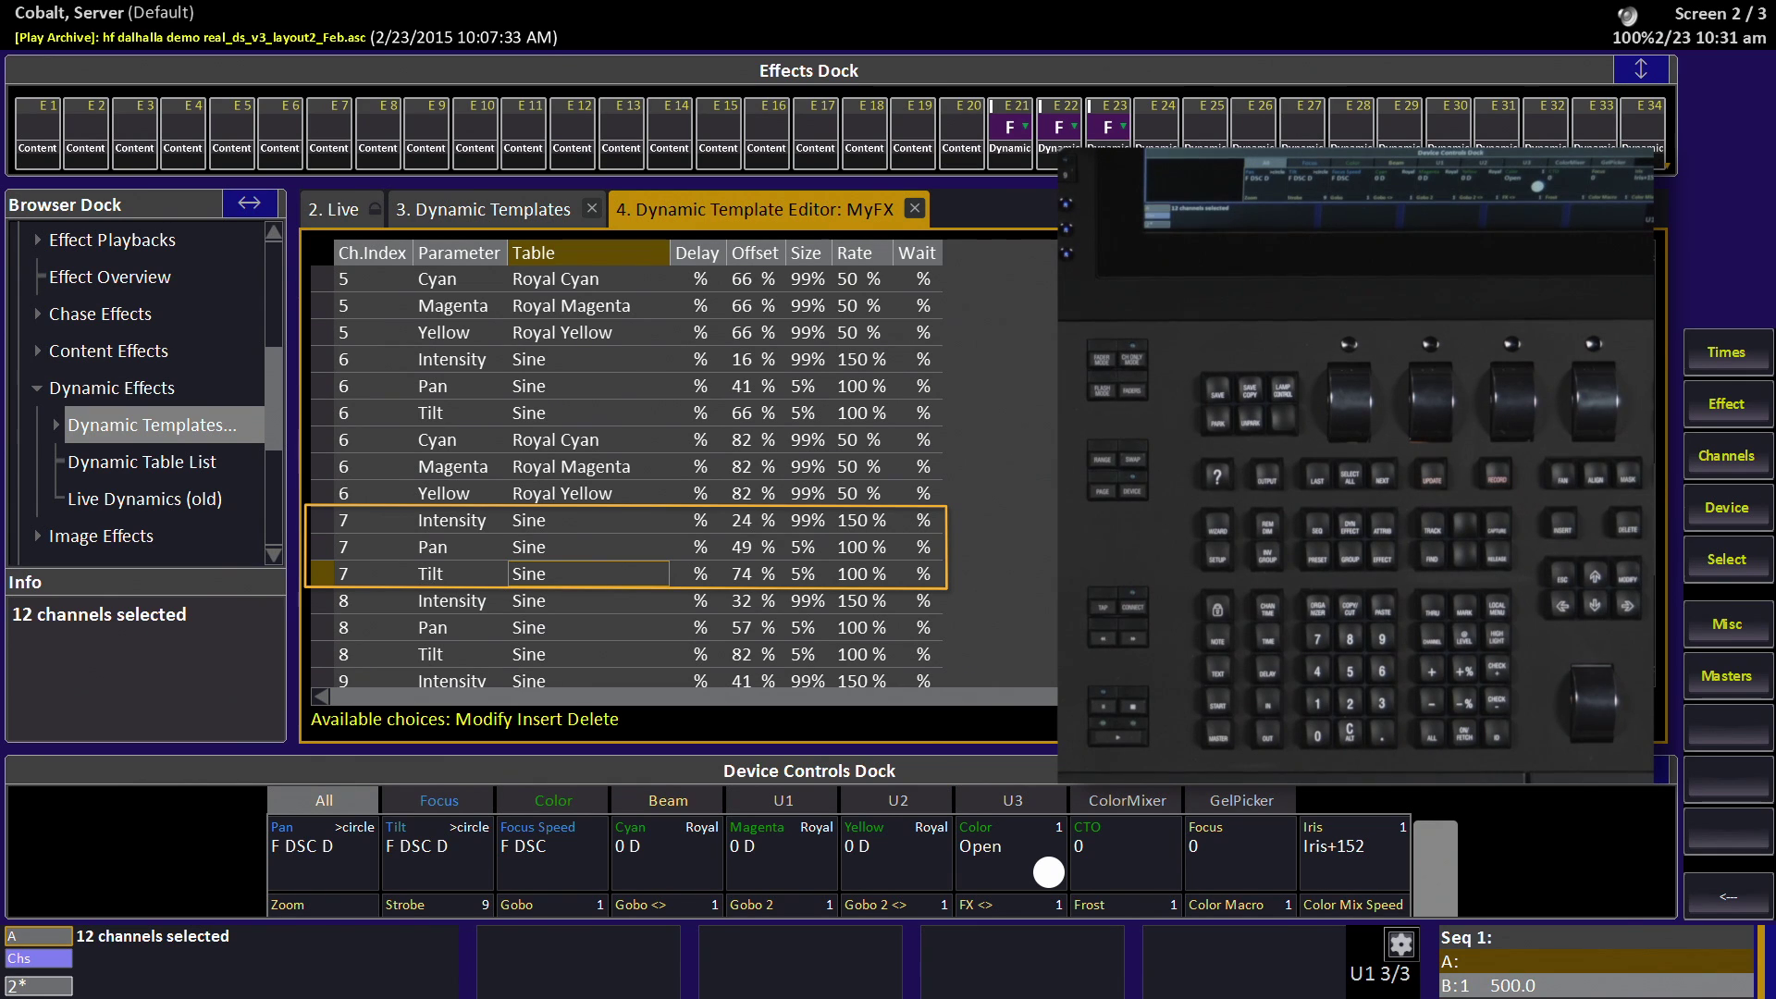
pyautogui.press('Down')
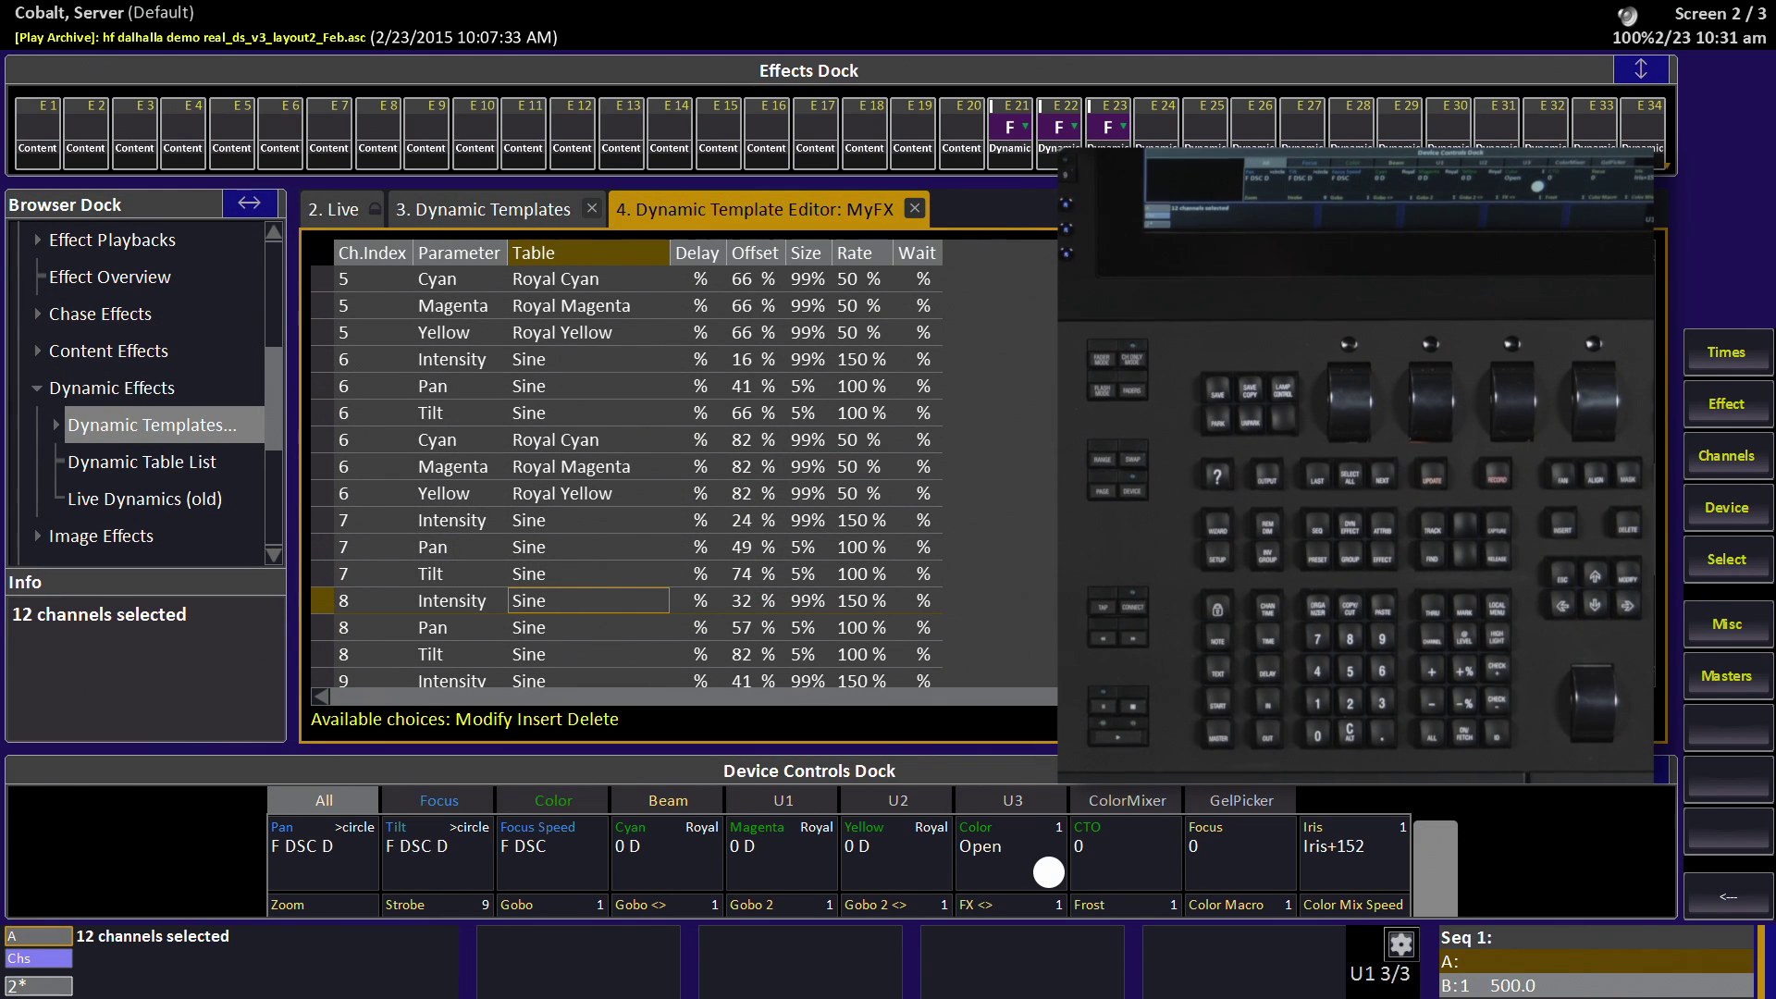
# - Close the template editor and list, select effects E21, E22 and E23, and send their lights Home
pyautogui.press('Escape')
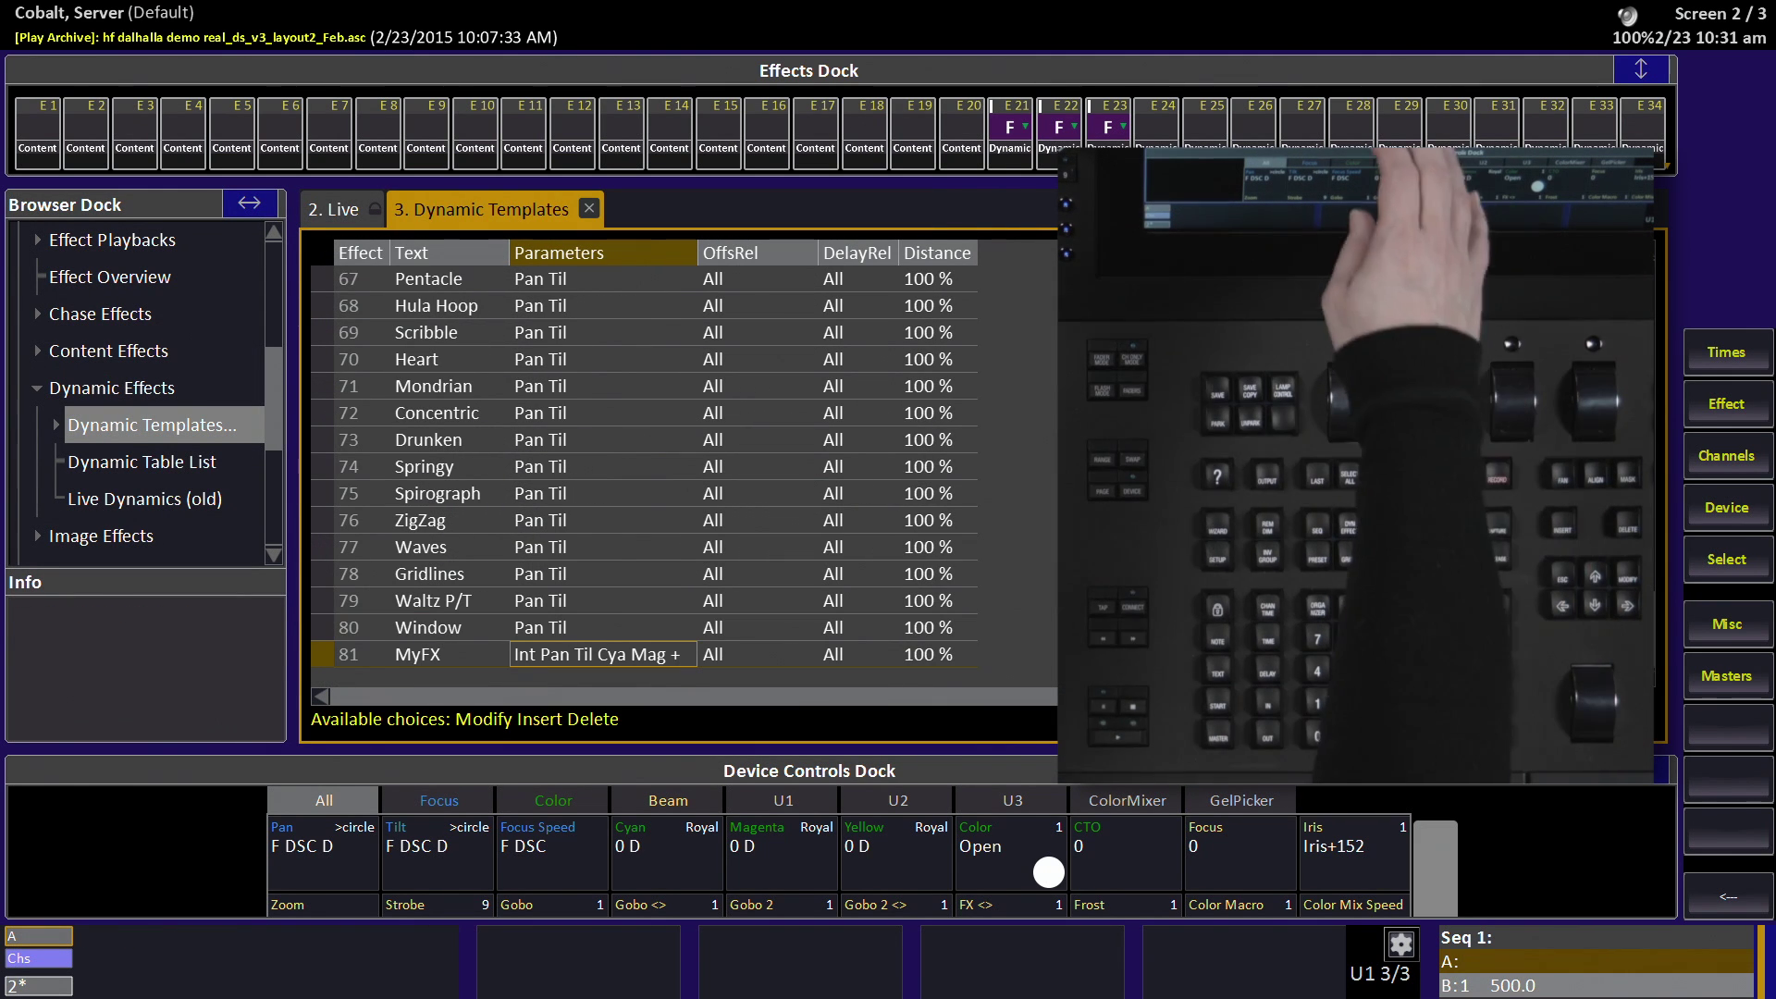
pyautogui.press('Escape')
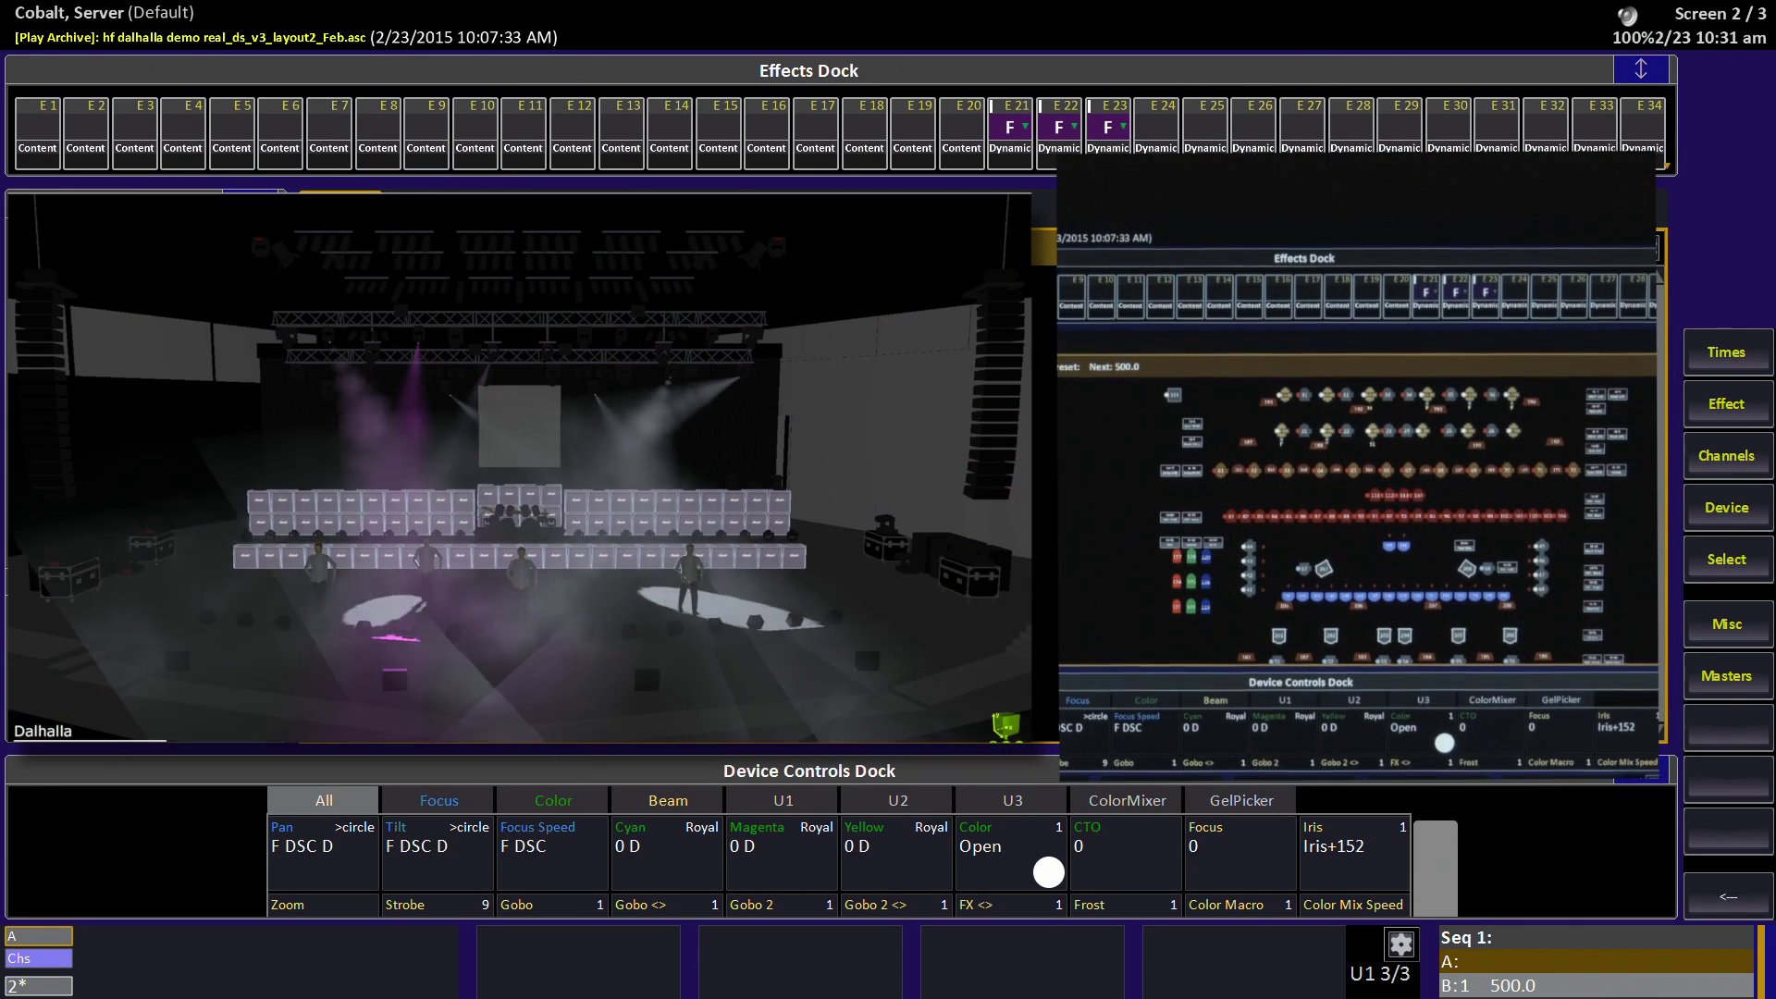
pyautogui.click(1010, 127)
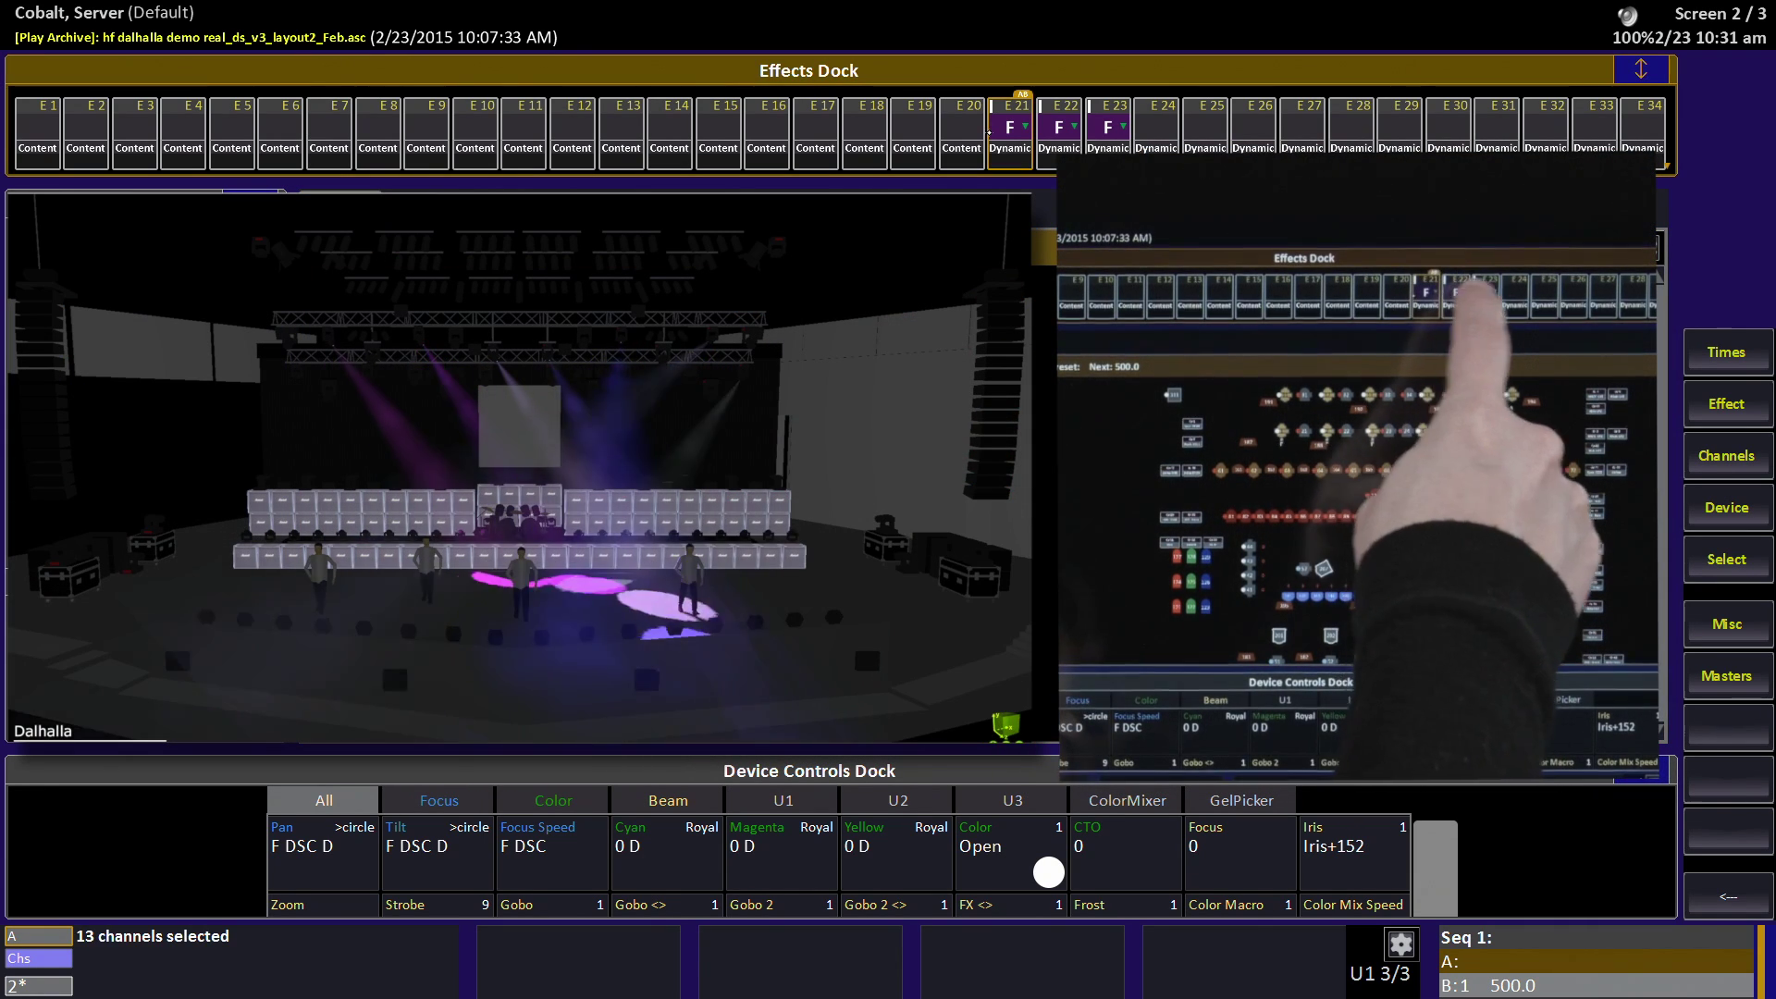
pyautogui.click(1059, 127)
pyautogui.click(1108, 128)
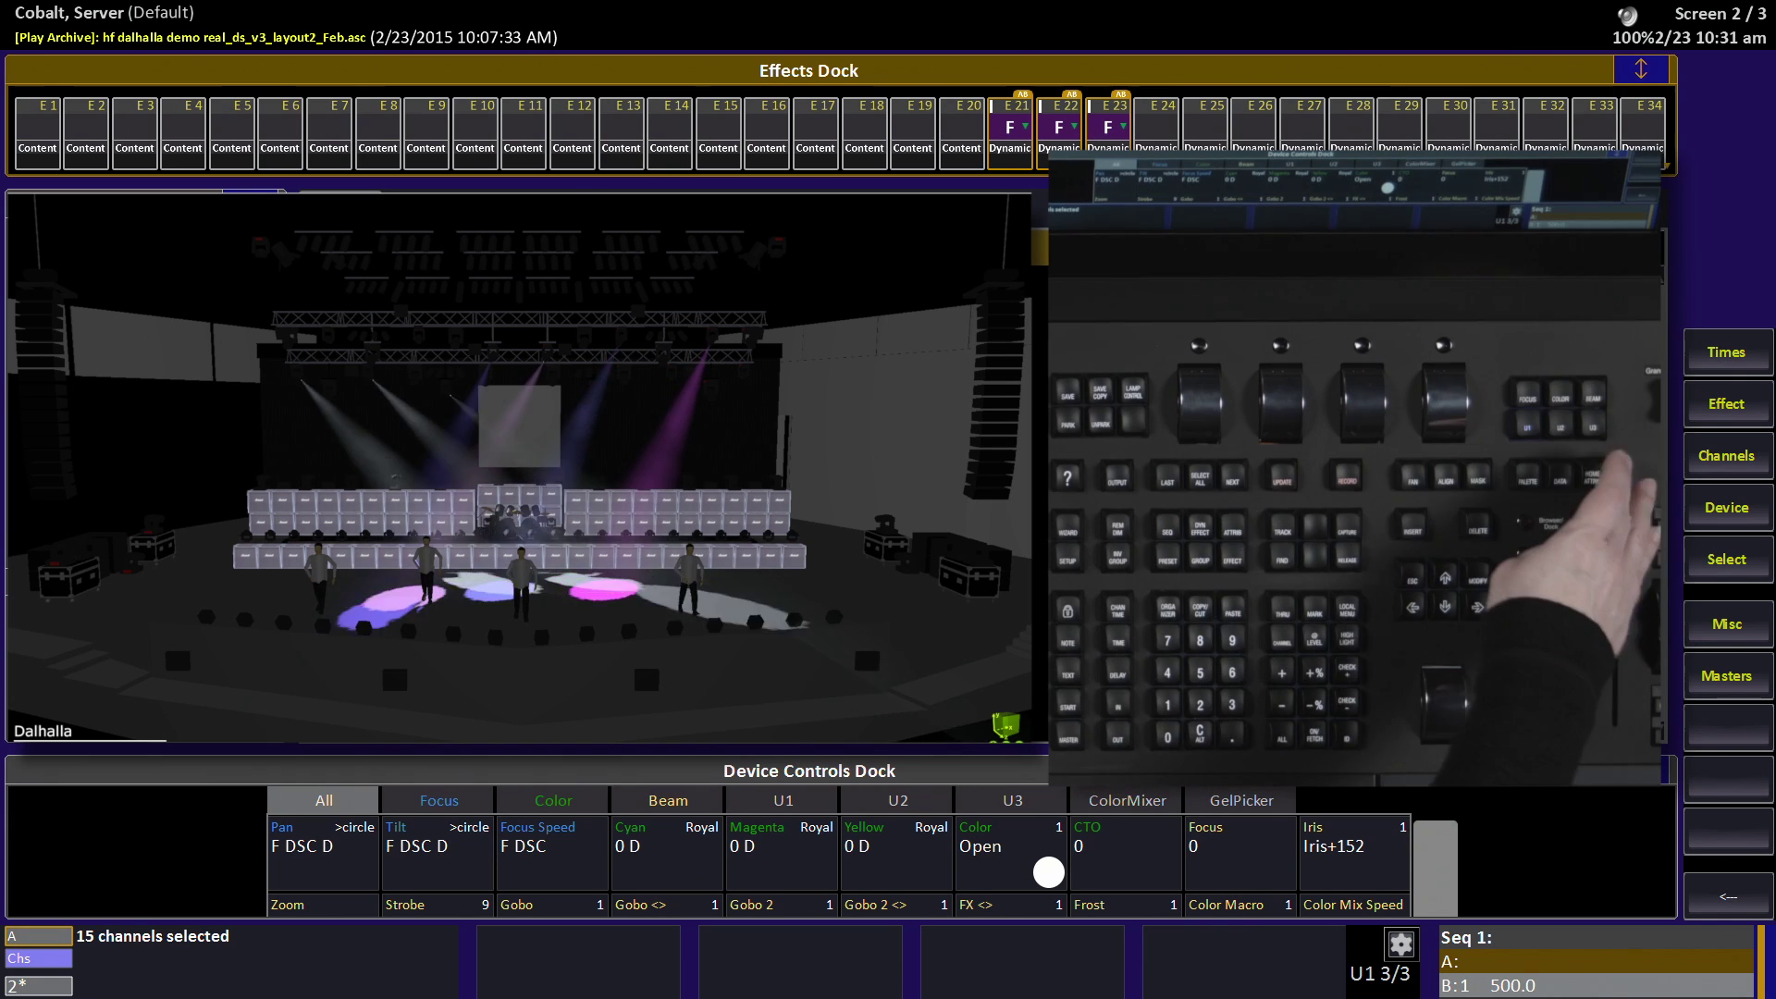
pyautogui.press('Home')
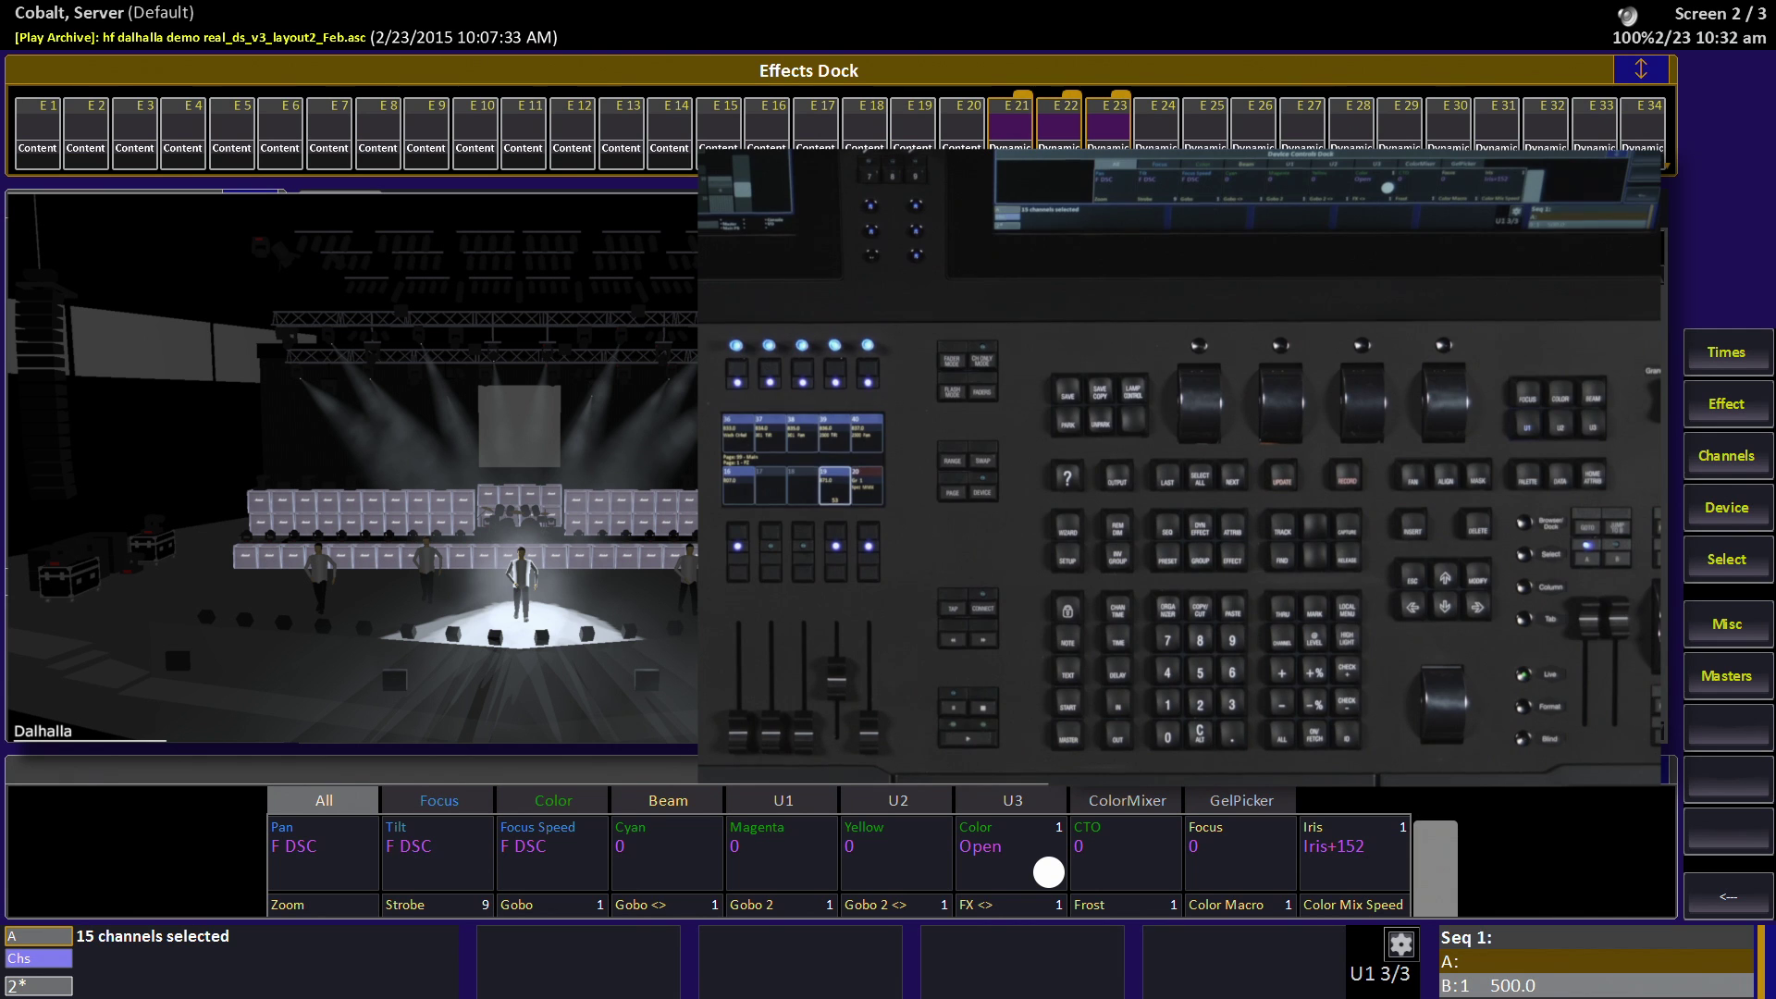
# - Set effect E21 to group 1 spots with template 81 (MyFX) and fire it
pyautogui.click(1010, 130)
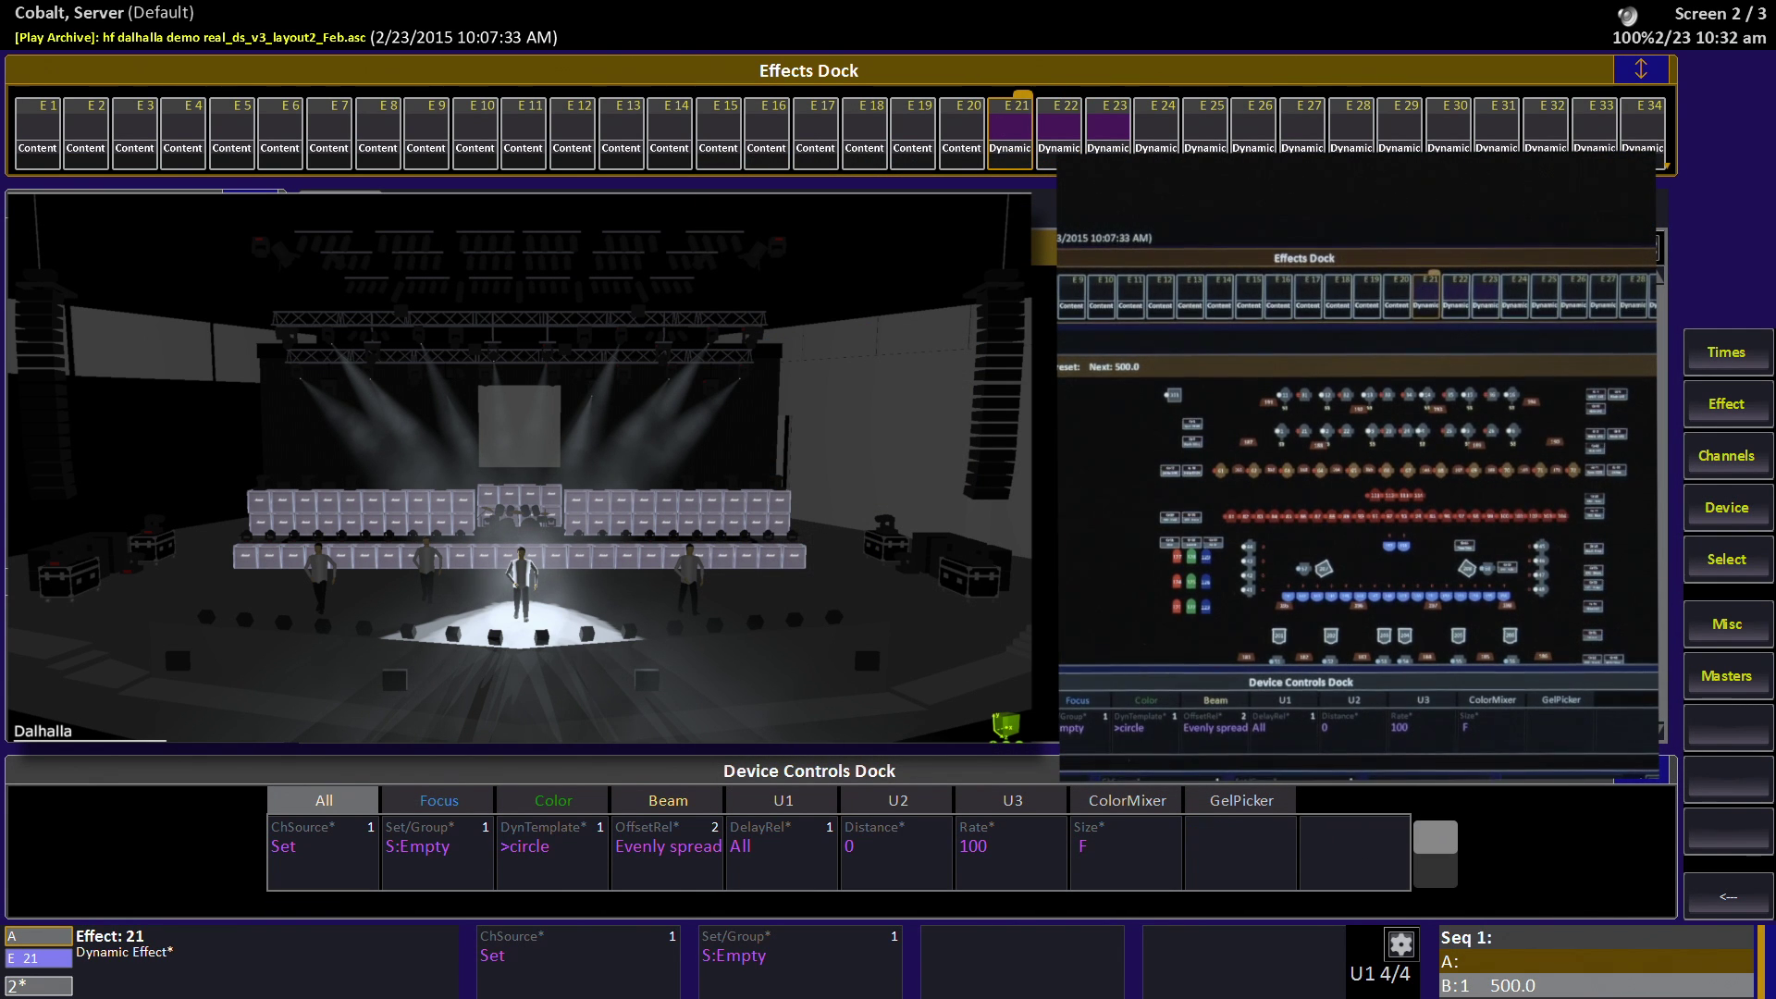
pyautogui.press('g')
pyautogui.press('1')
pyautogui.press('Return')
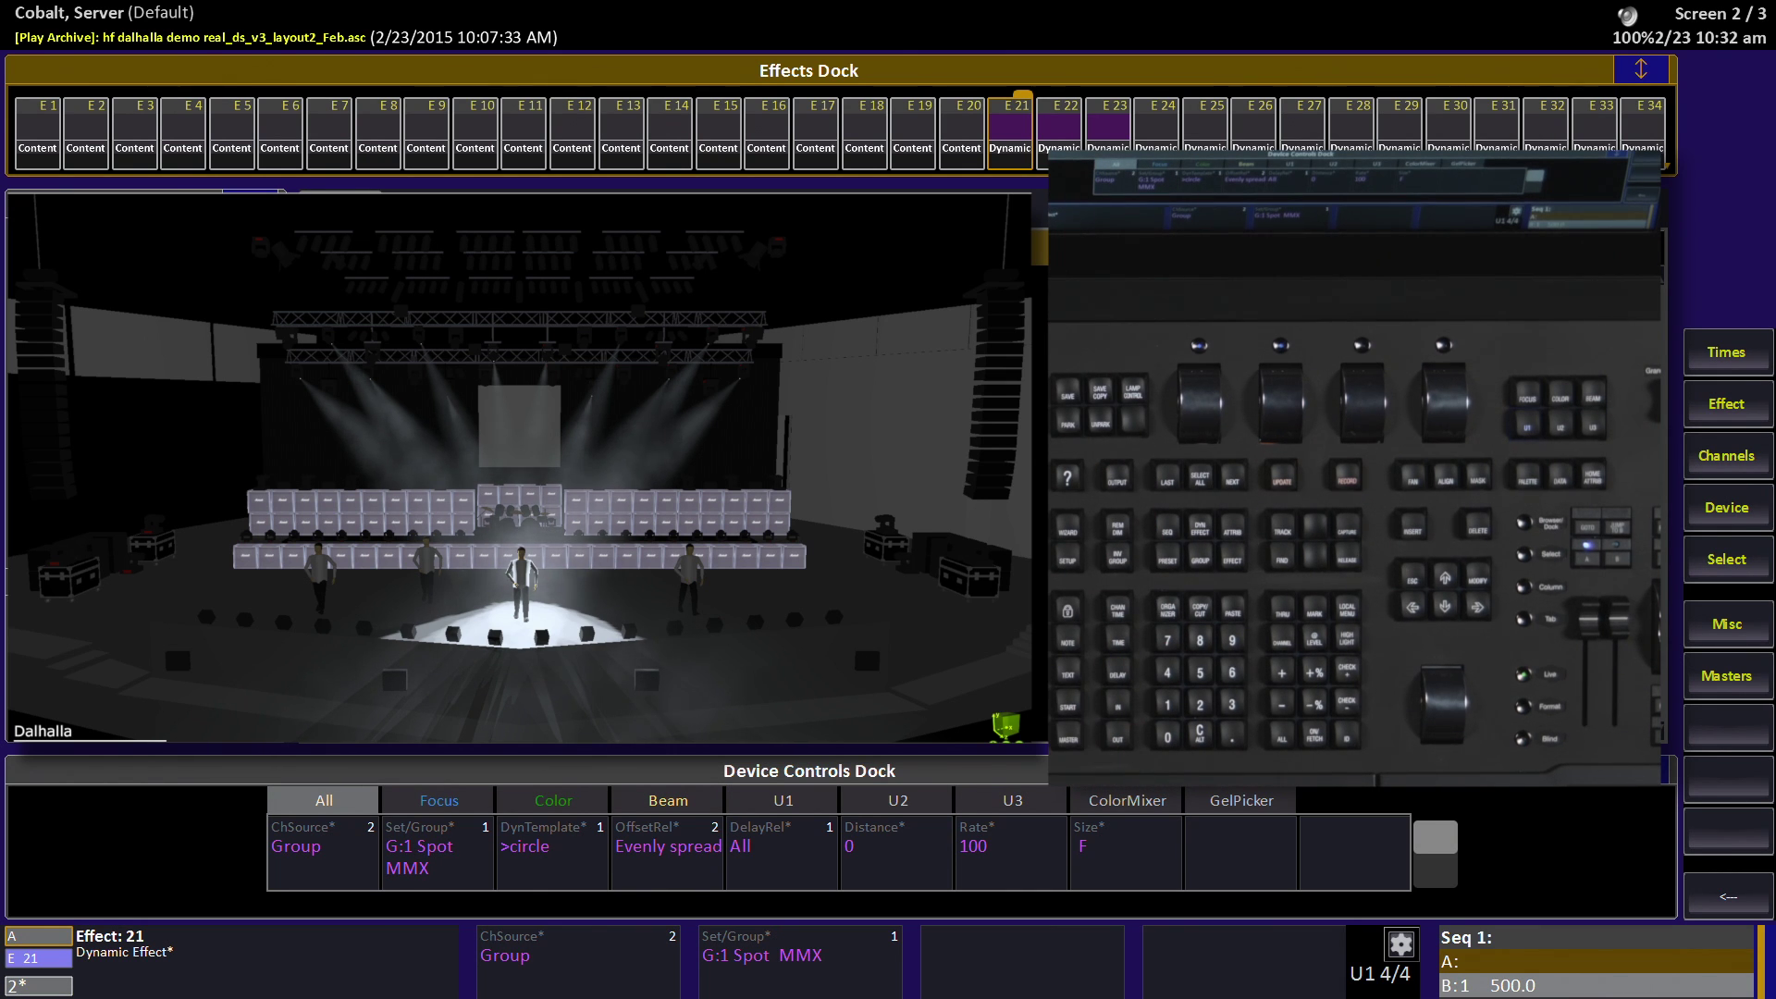
pyautogui.write('81')
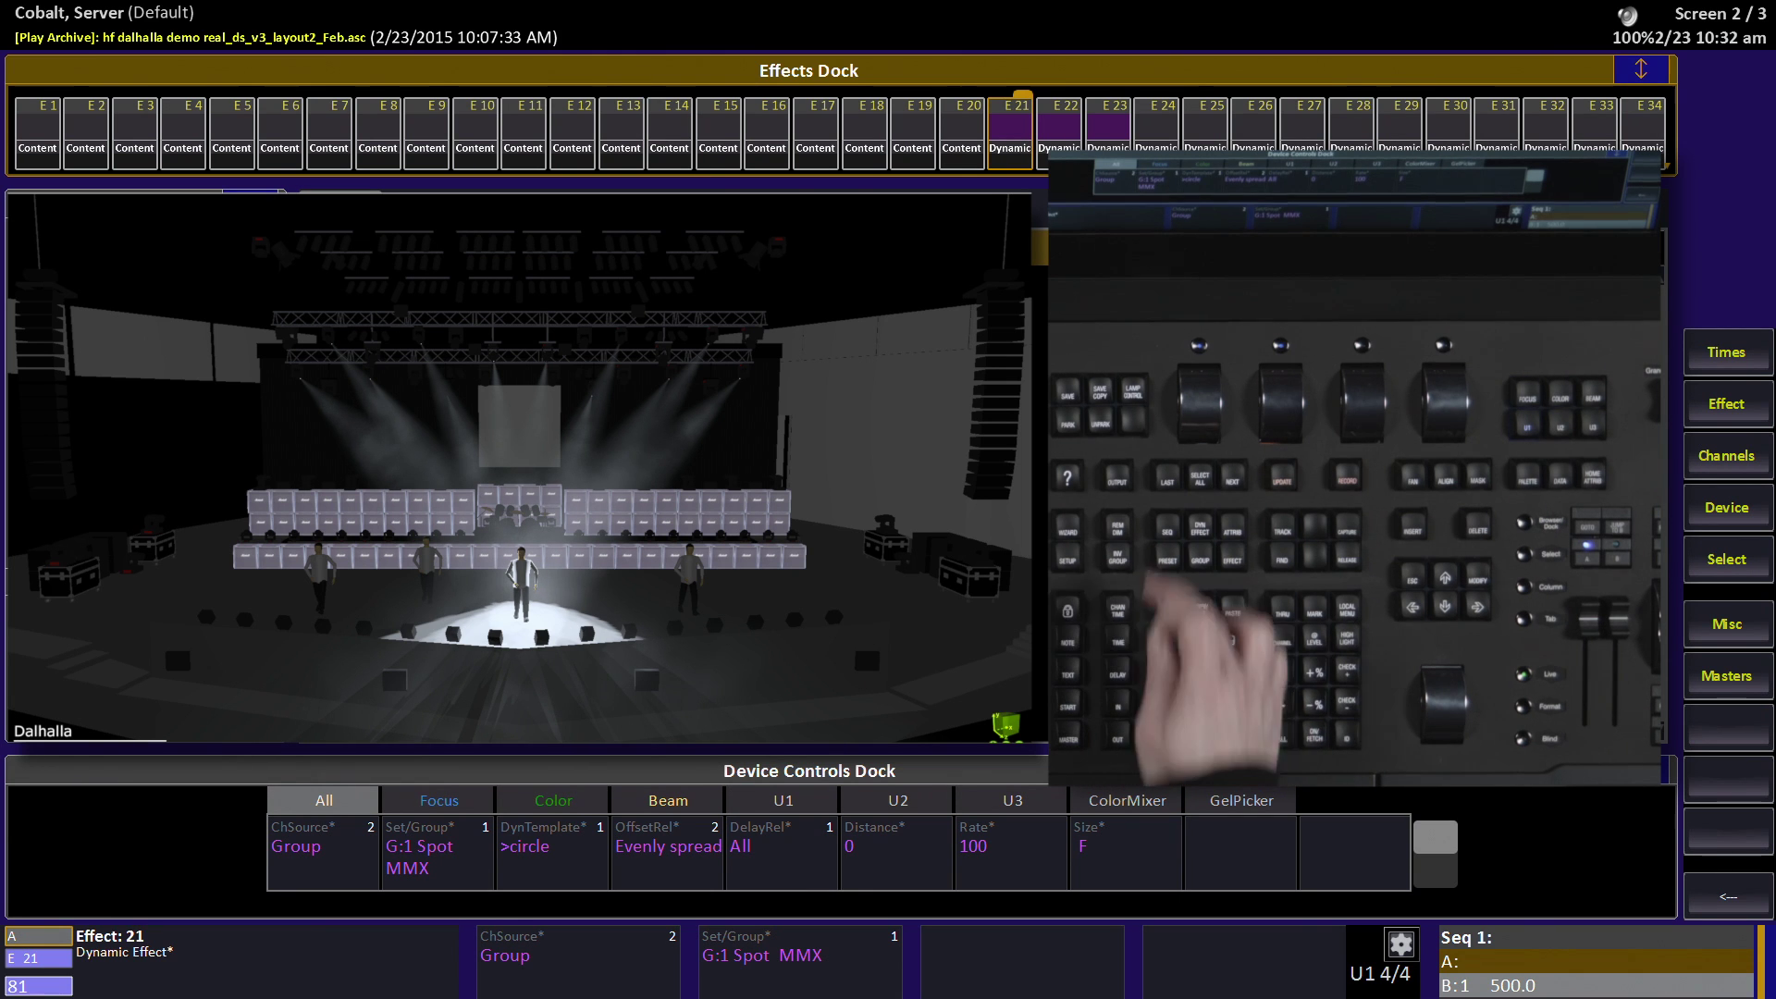
pyautogui.click(541, 852)
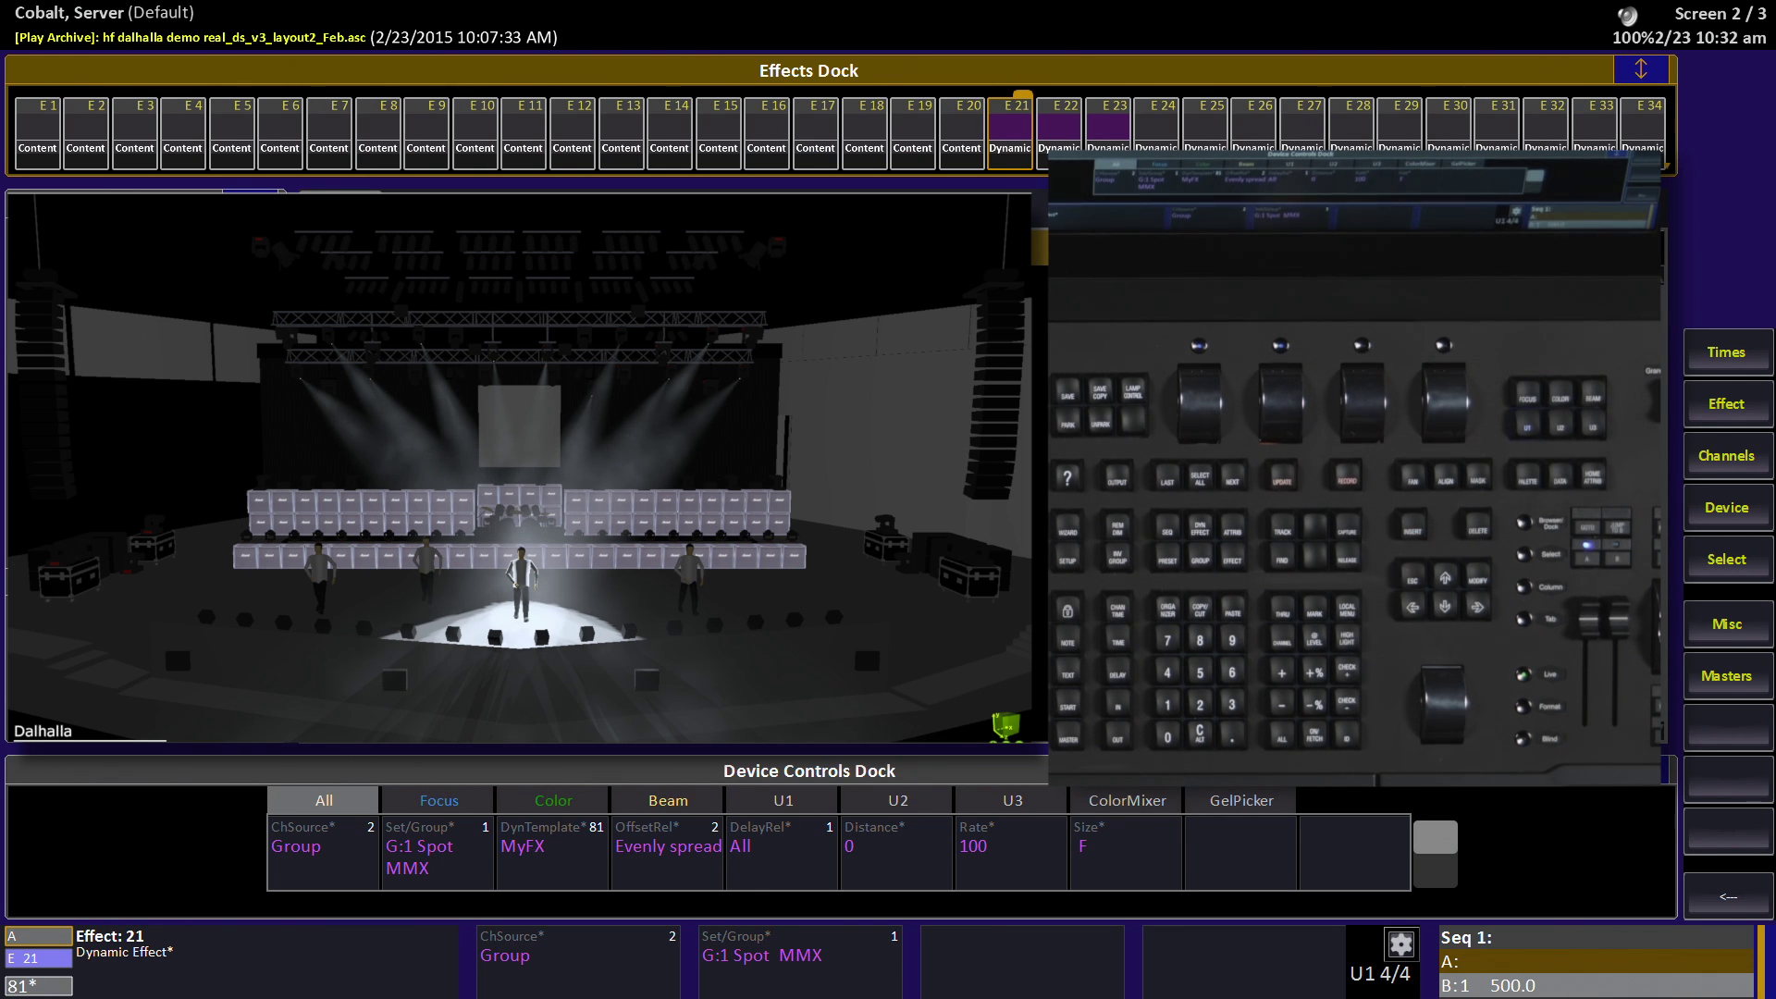
pyautogui.press('Return')
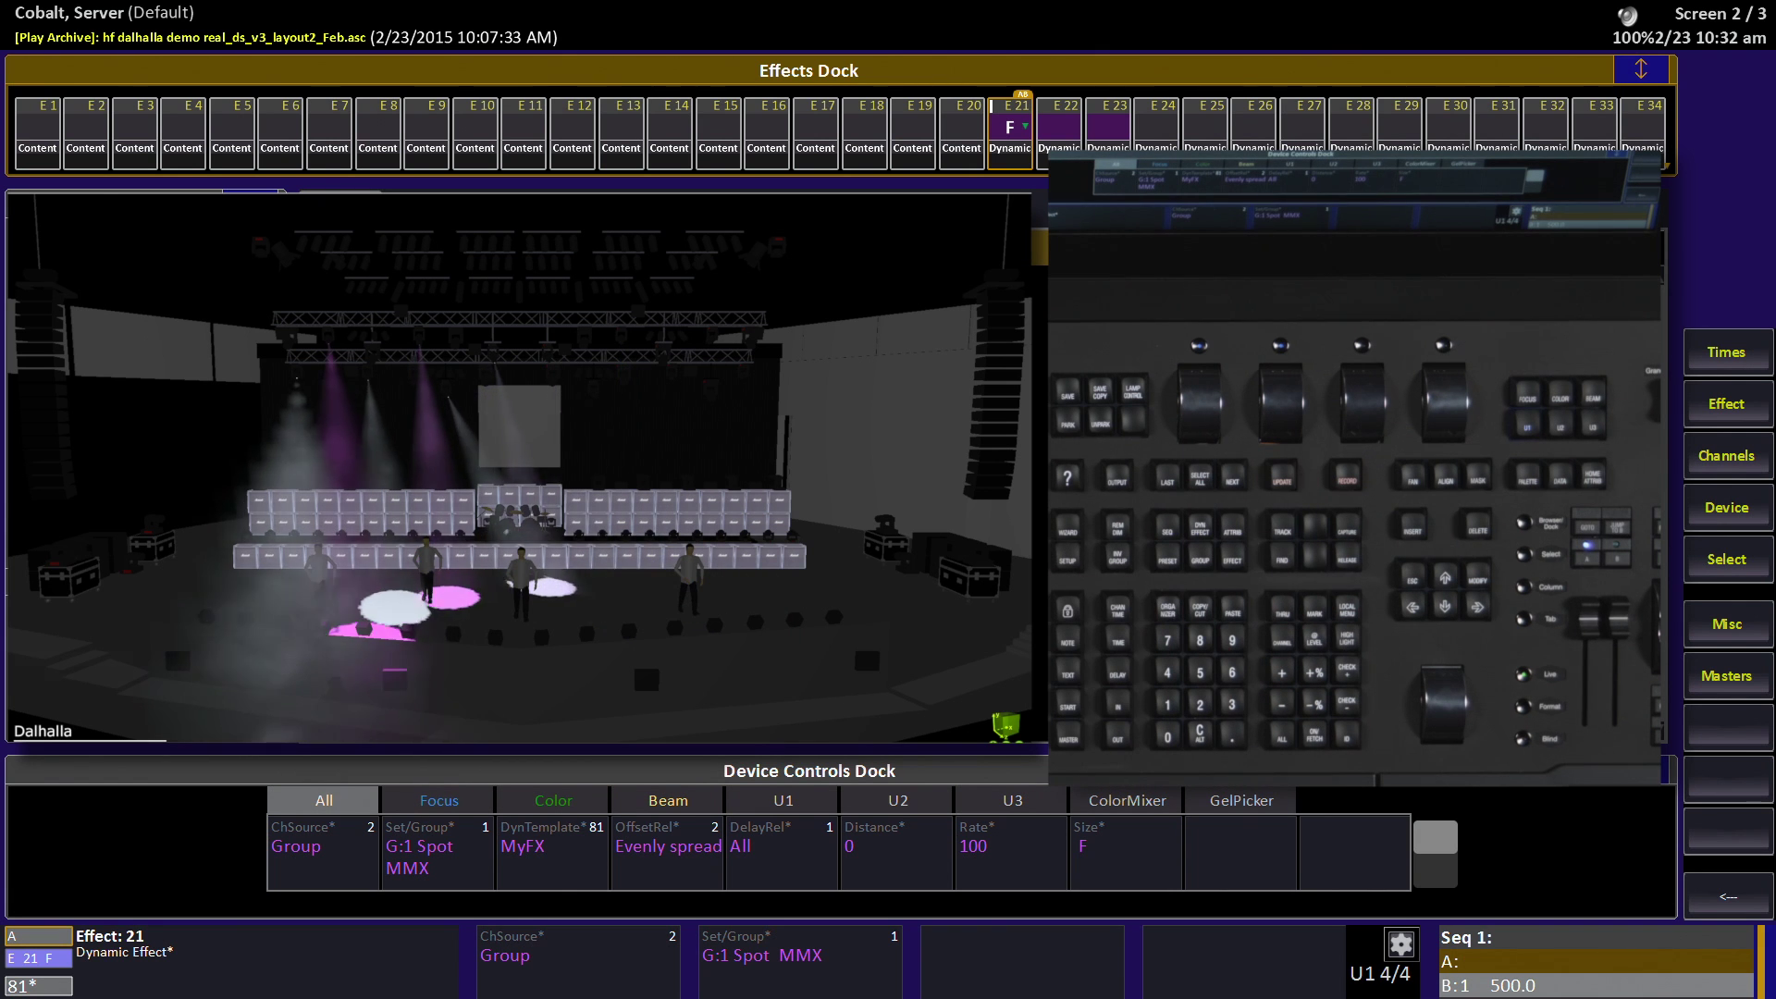